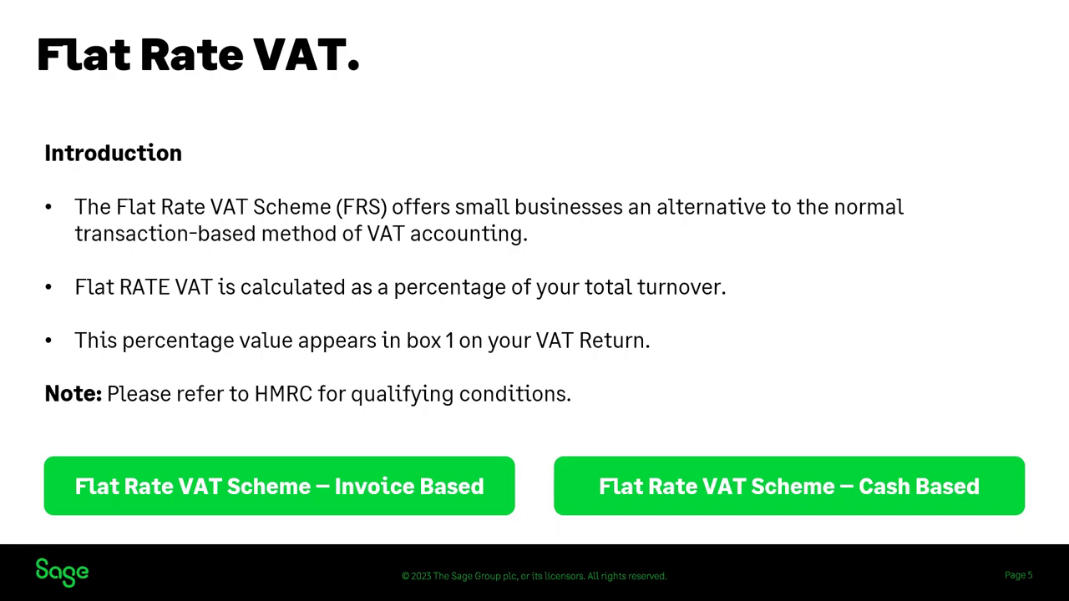
Step: Advance from the 'Flat Rate VAT.' slide to the 'Demonstrations' slide
key(Right)
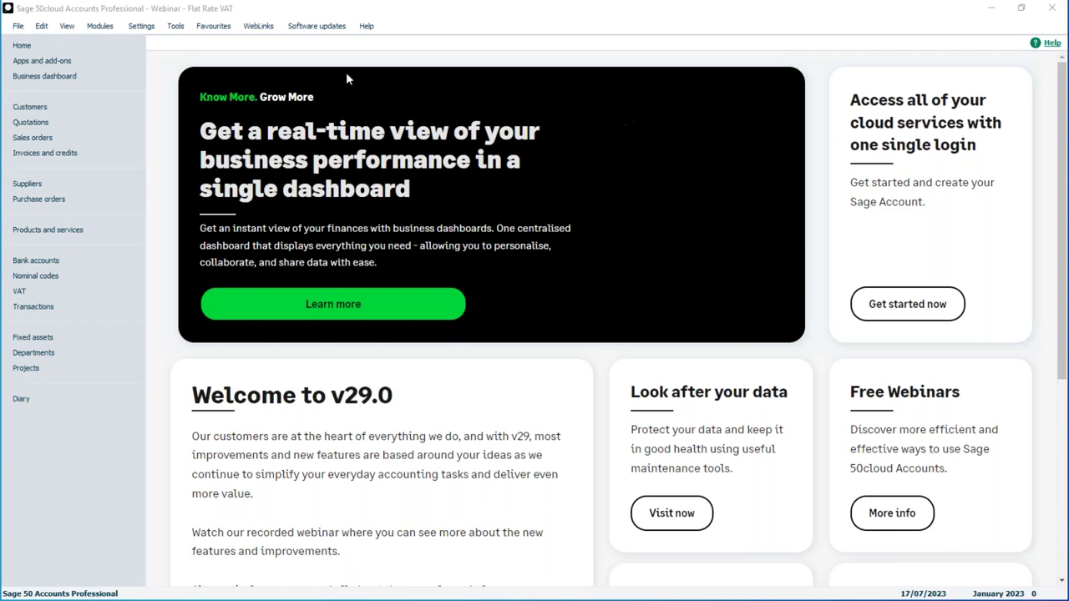
Step: Open Company Preferences with the password and view the VAT tab: Flat Rate - Invoice Based, 10.00 rate
click(142, 28)
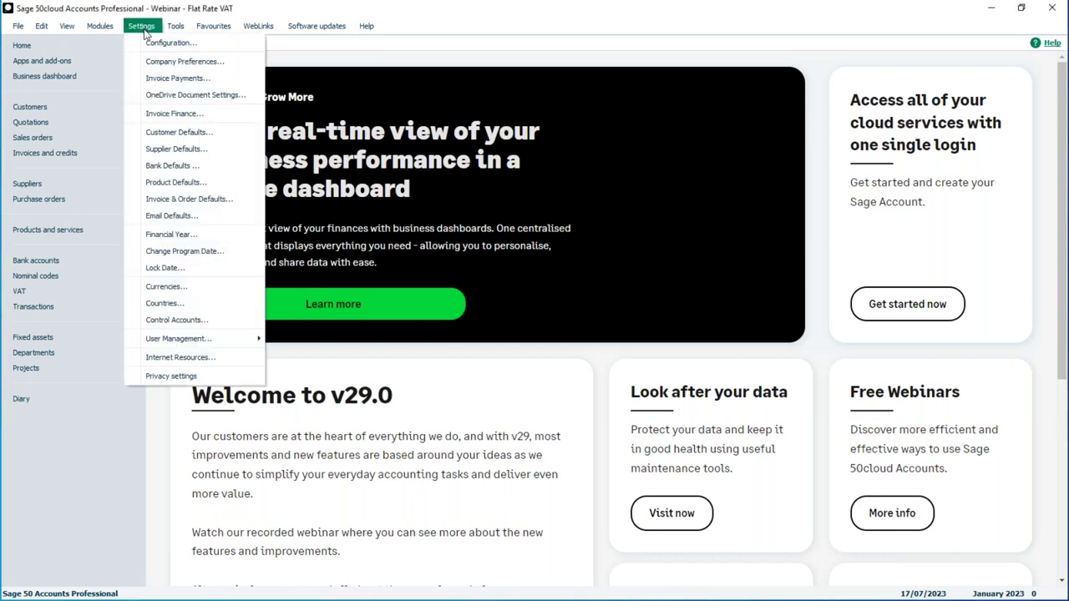
click(191, 66)
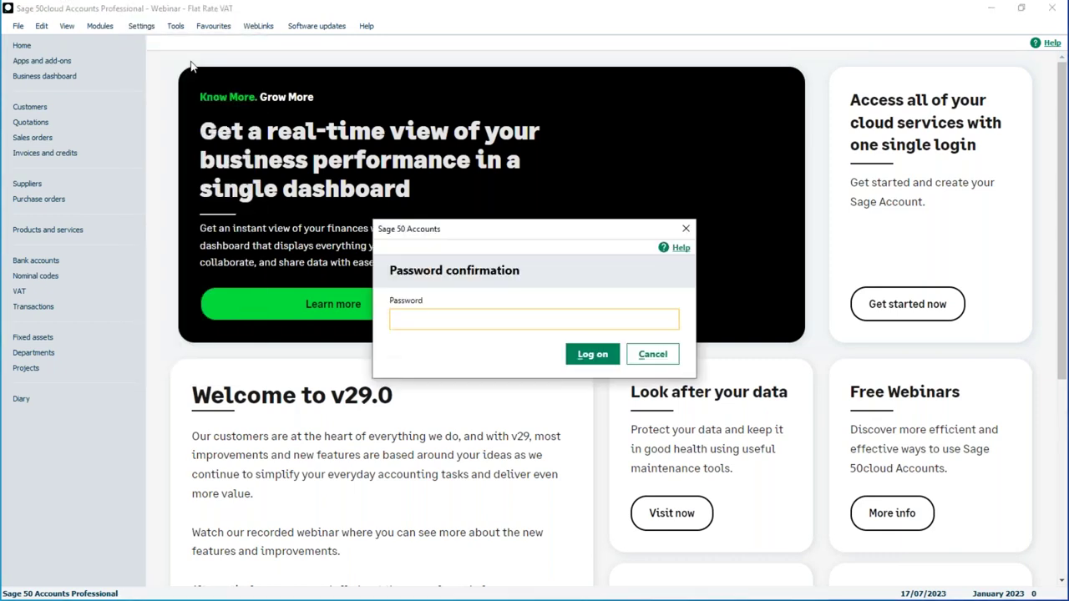
text(••)
key(Return)
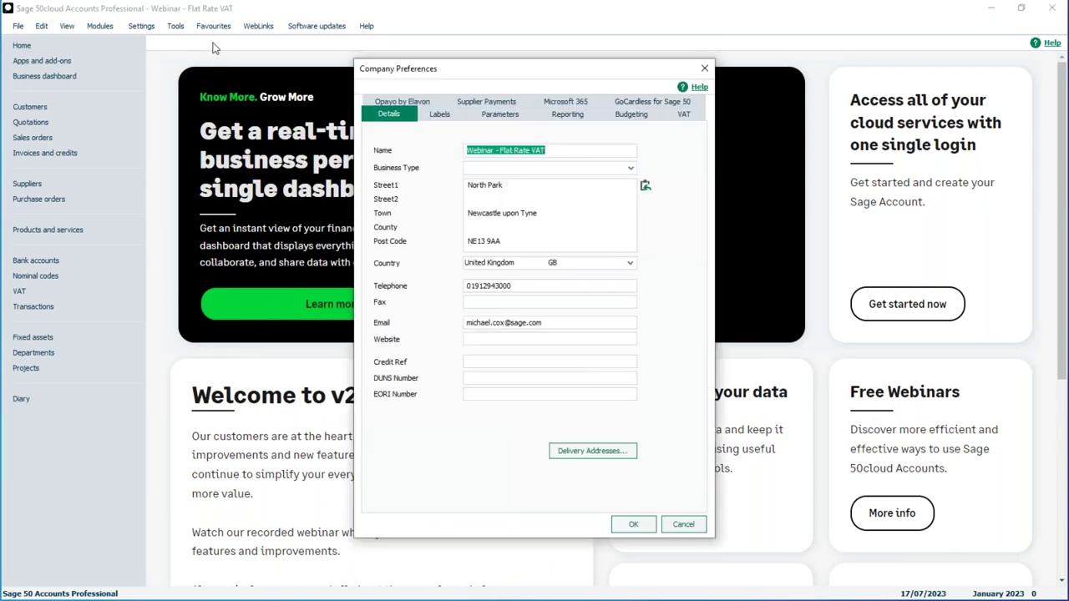
click(685, 116)
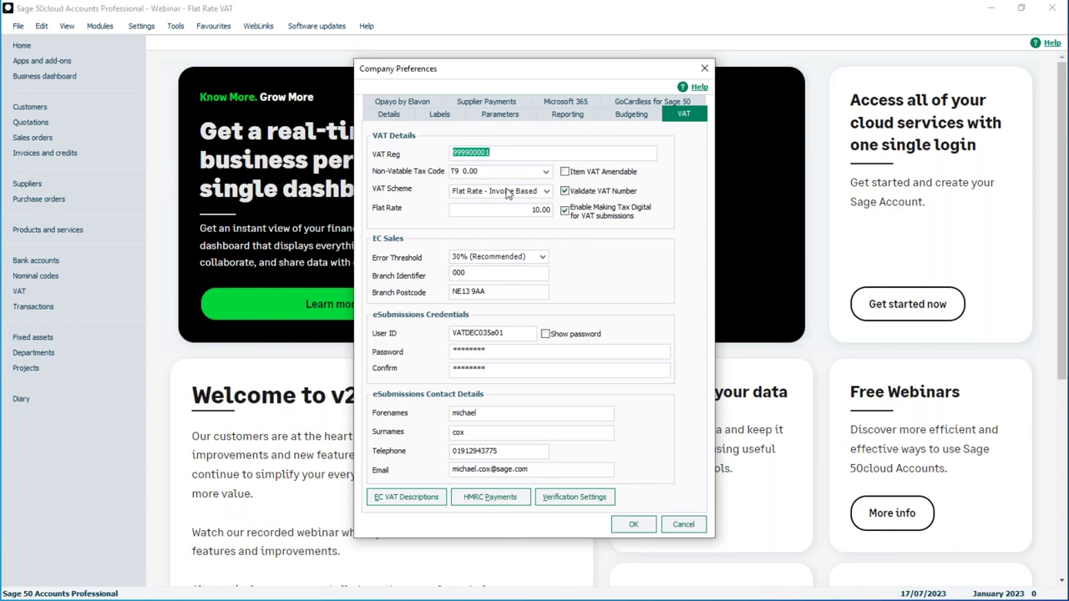
click(516, 192)
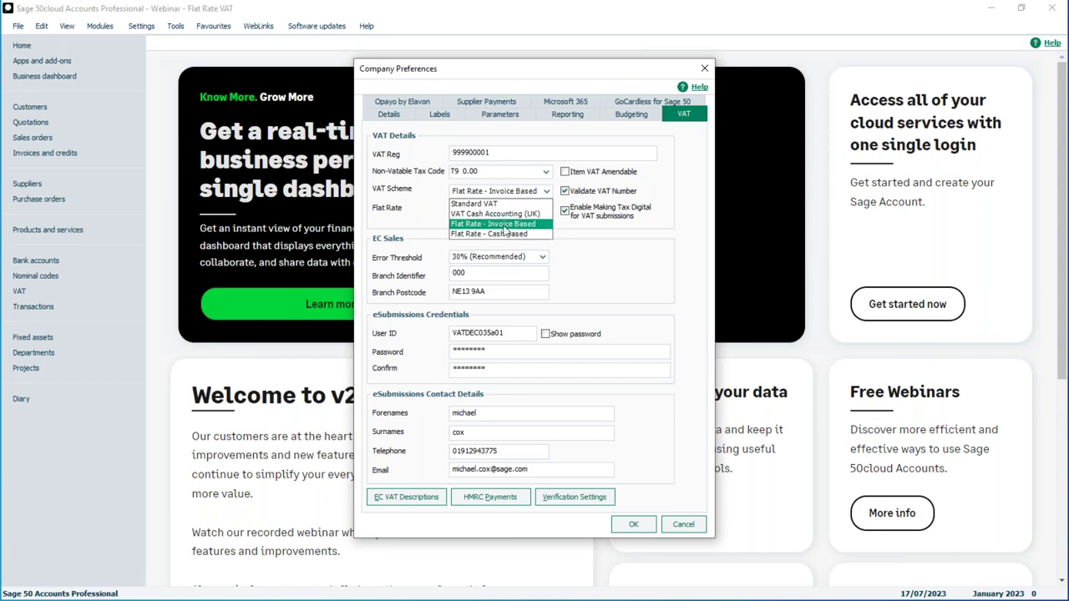
click(503, 224)
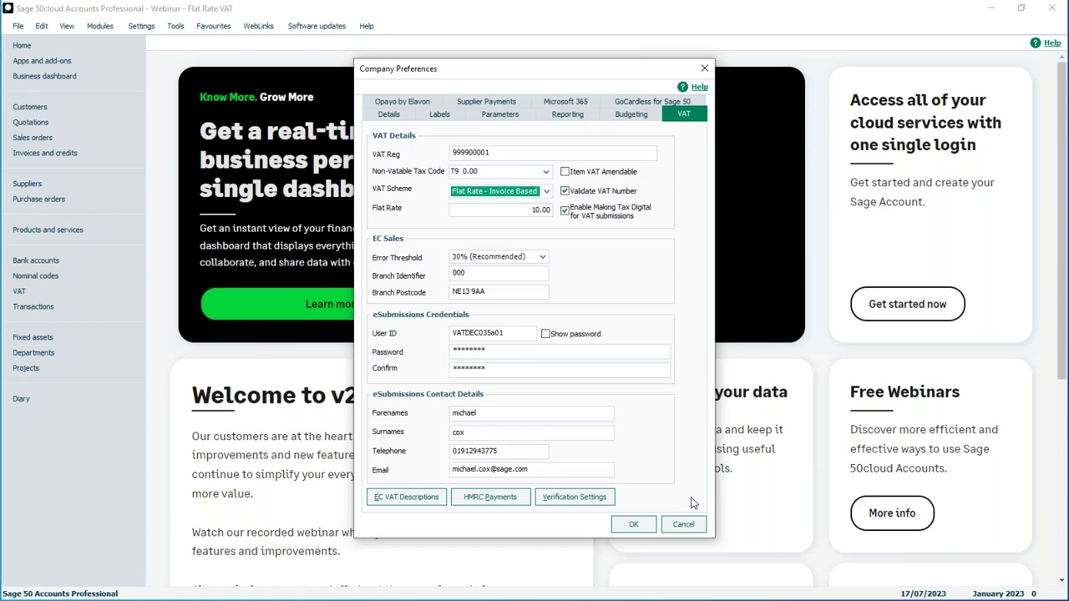
Step: Save the VAT preferences, browse Transactions, Customers and Suppliers, then select customer ABS001 (ABS Garages Ltd)
click(635, 525)
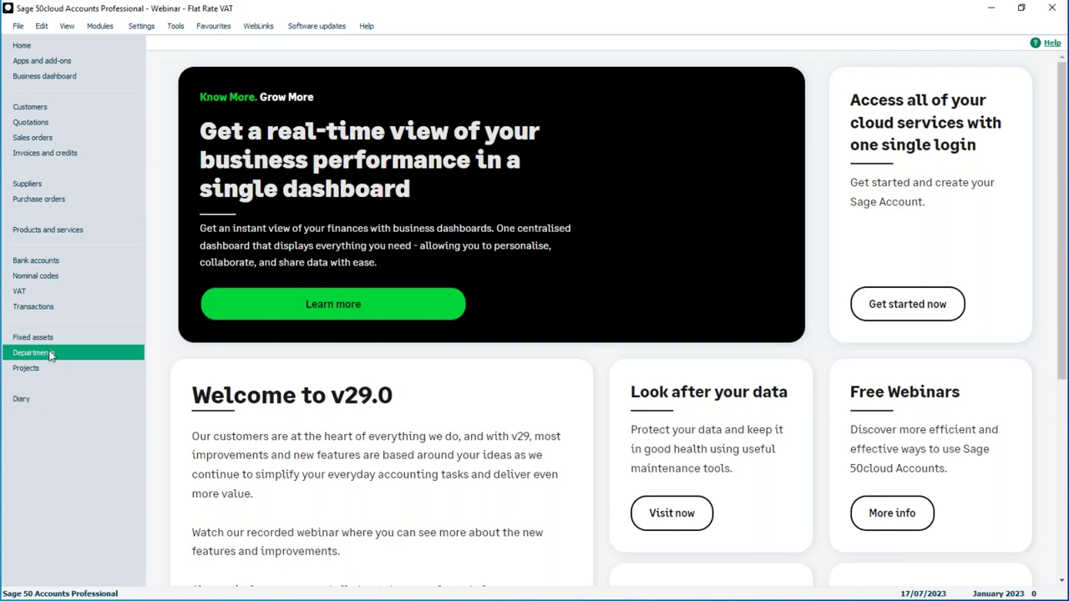
click(35, 310)
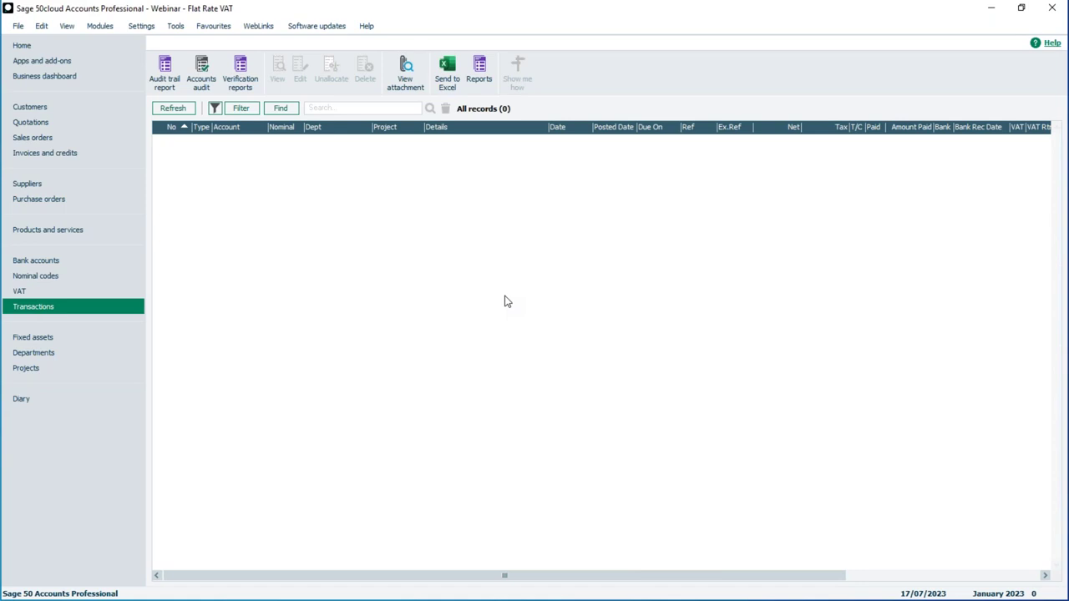
click(35, 109)
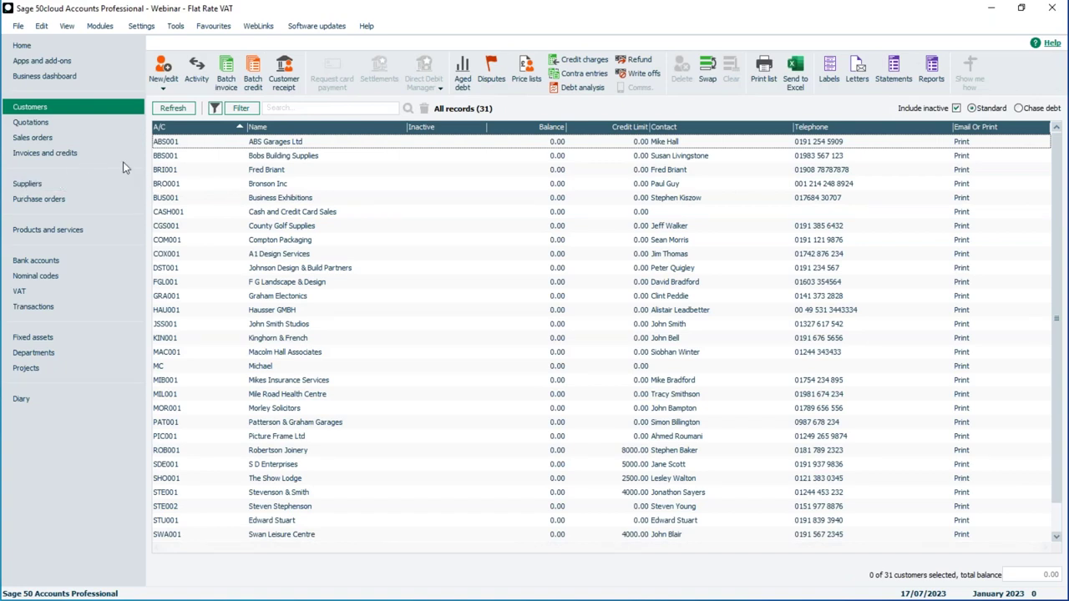
click(34, 183)
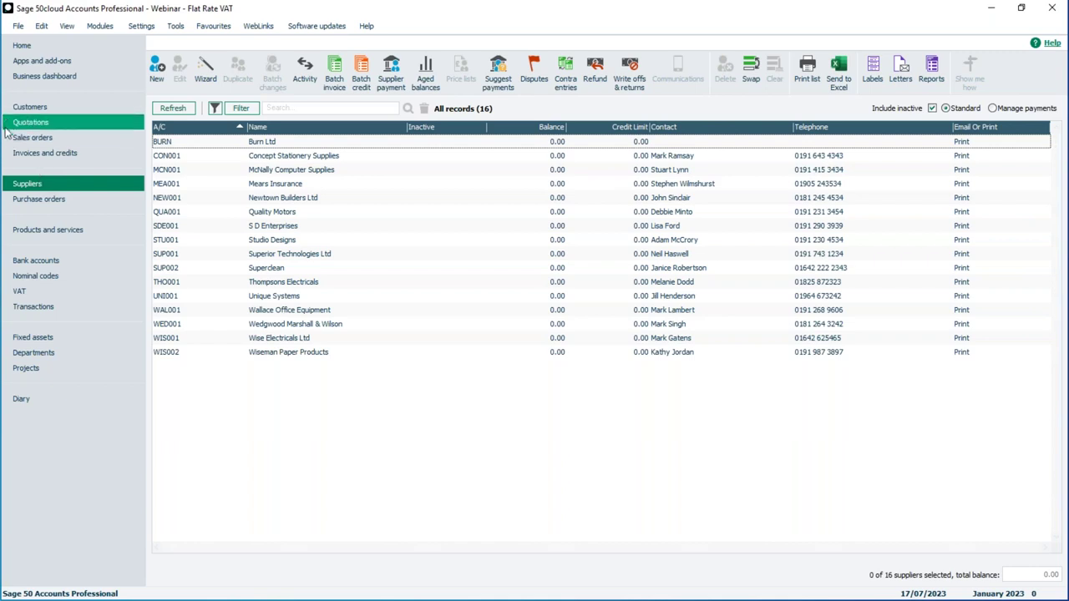
click(29, 108)
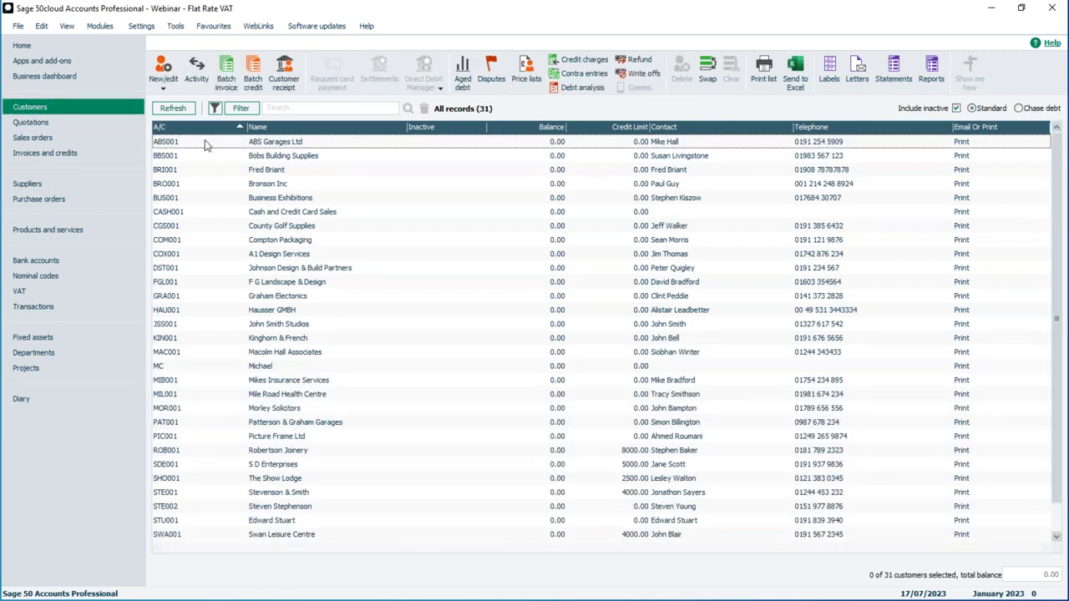
click(273, 146)
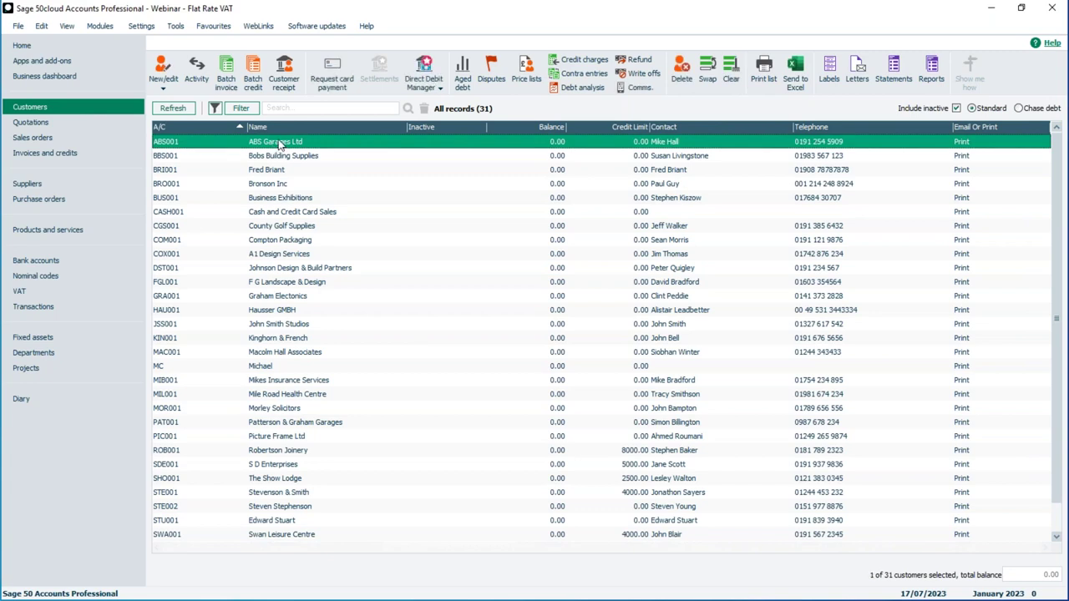
Step: Post ABS Garages Ltd batch invoice ref 123, details 'Sales', 10000.00 net with T1 VAT
click(228, 67)
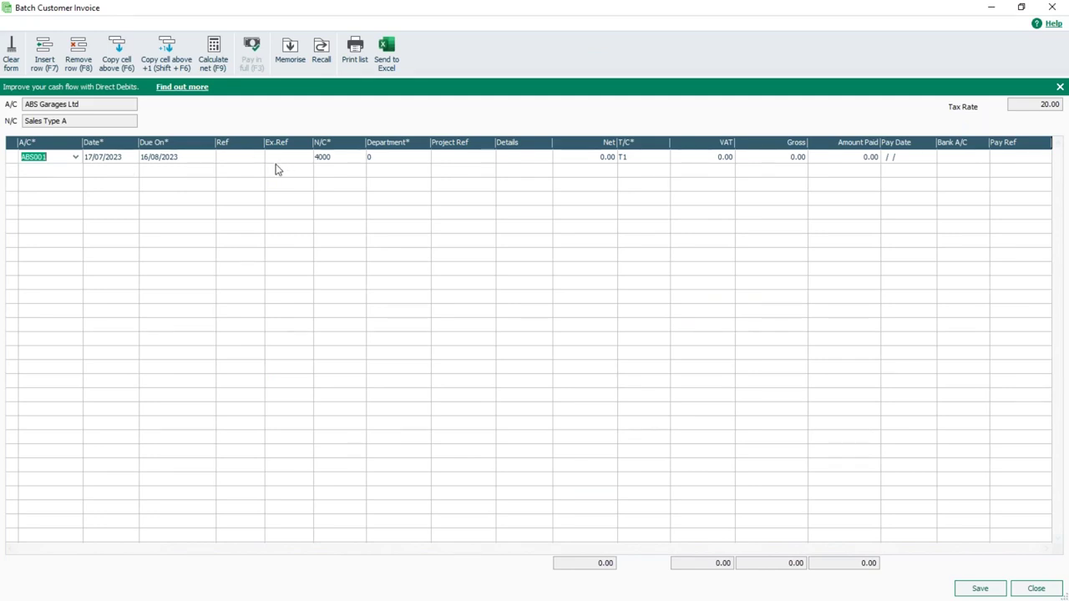
click(239, 158)
text(123)
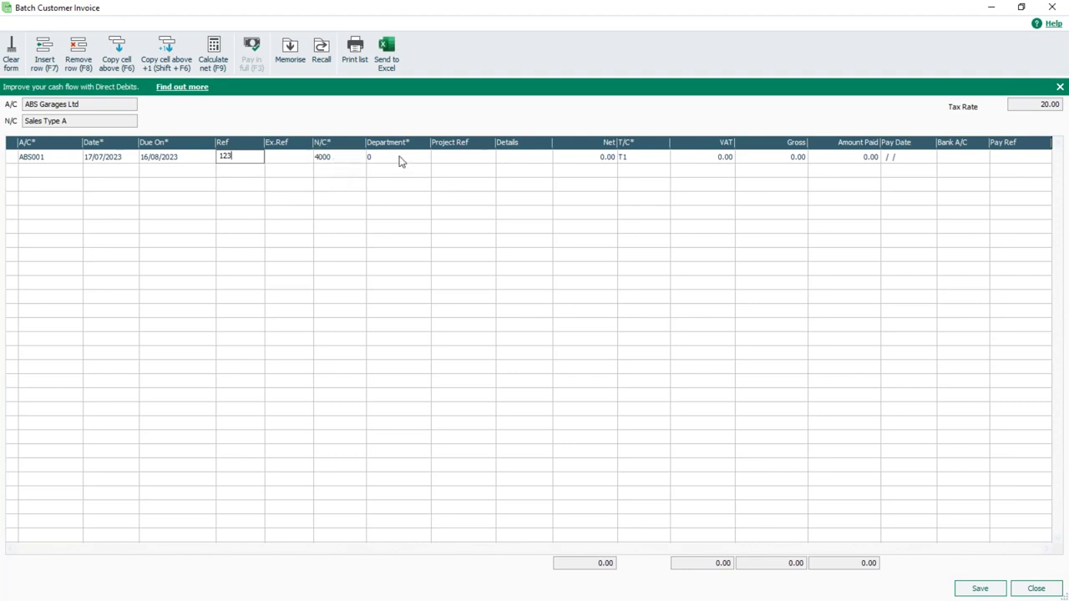
click(514, 156)
text(Sales)
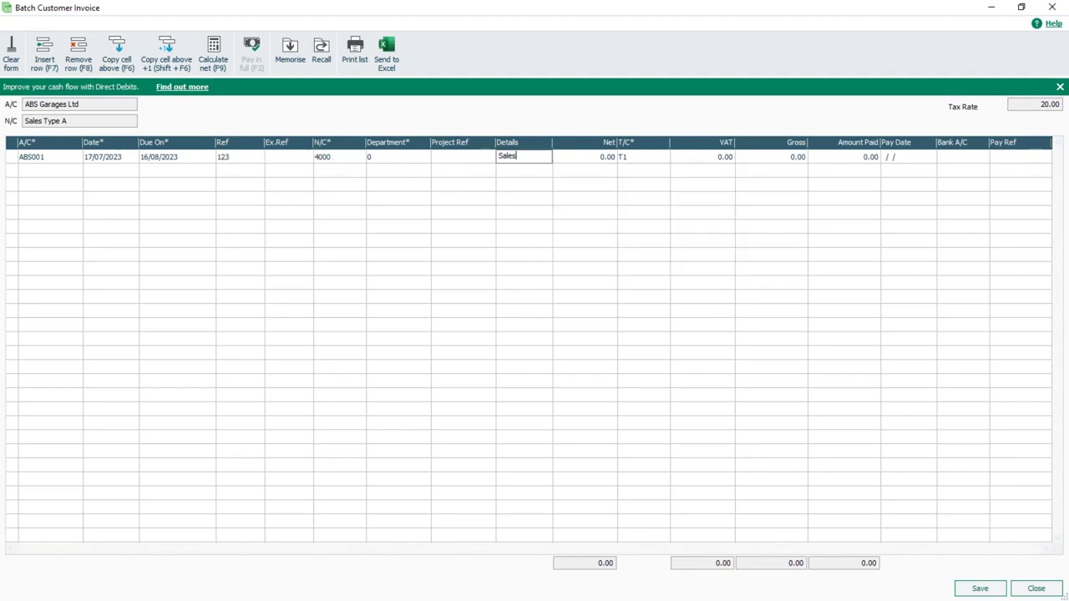
key(Tab)
text(1)
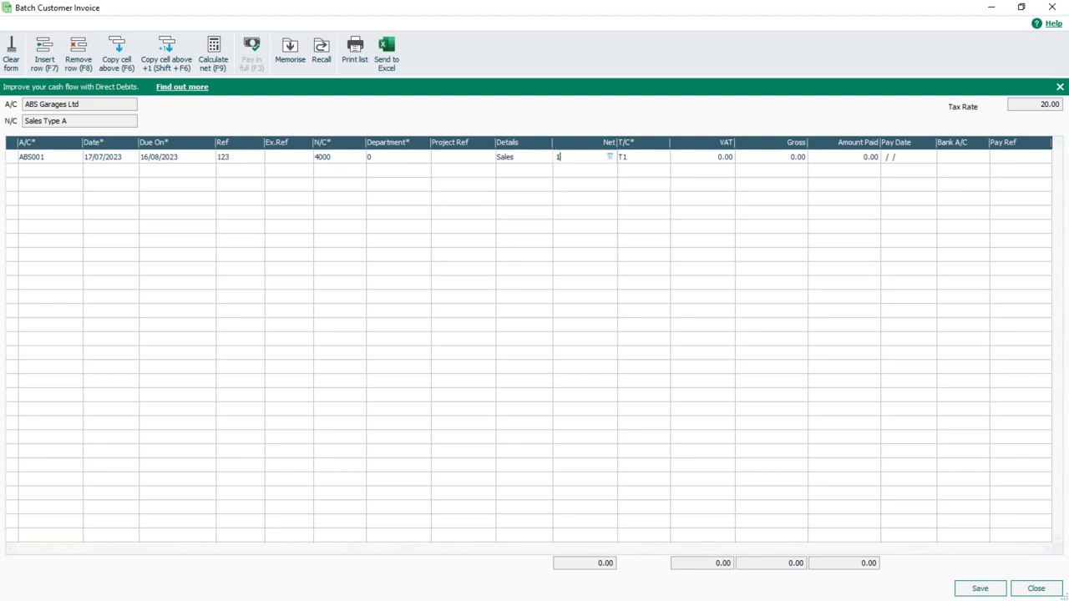
text(0000)
key(Tab)
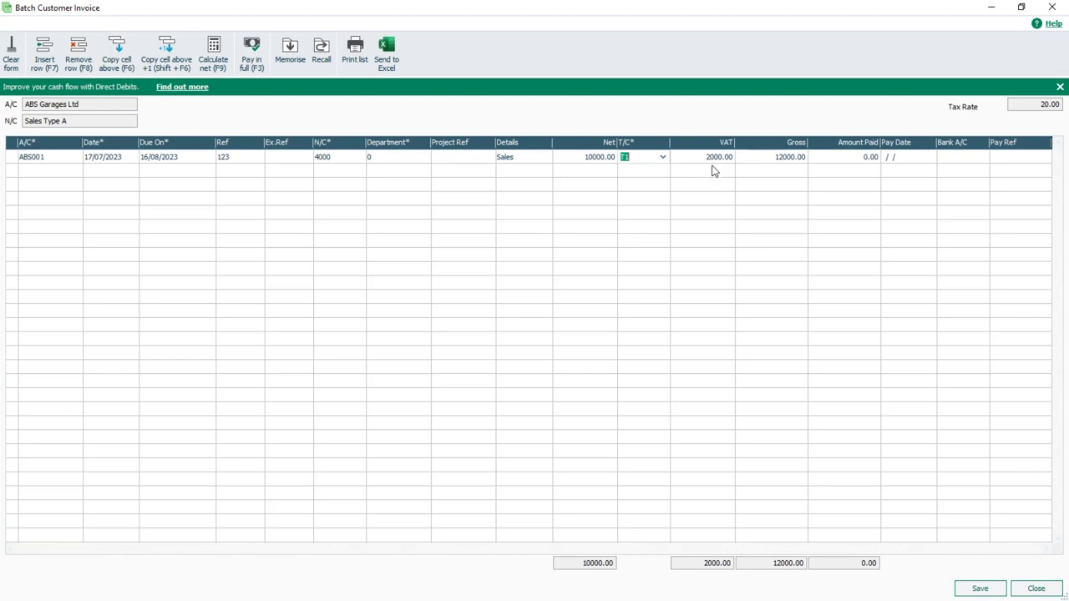
click(981, 589)
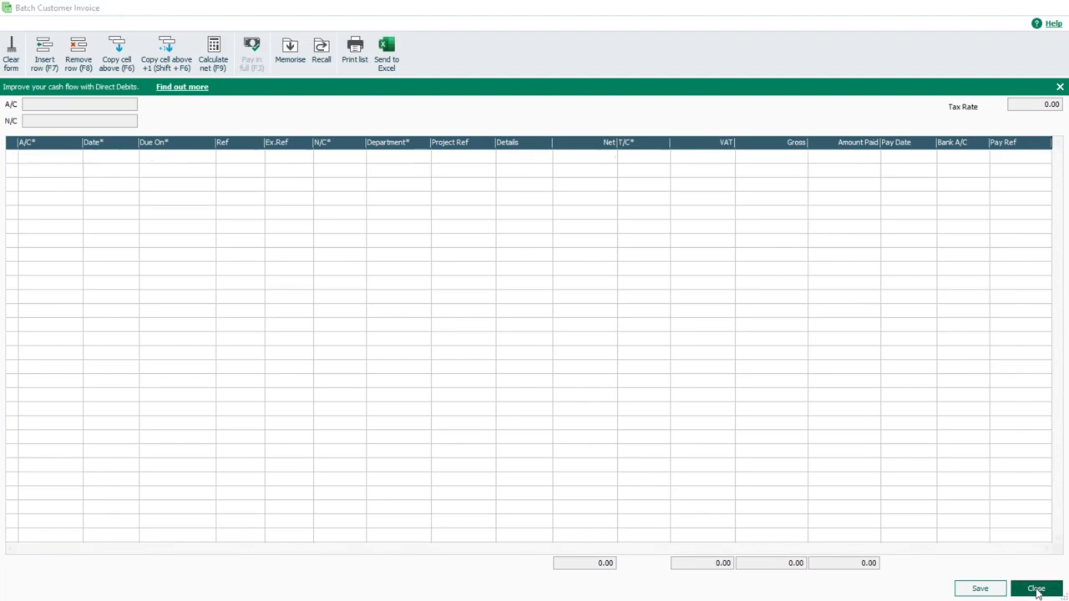
click(1035, 589)
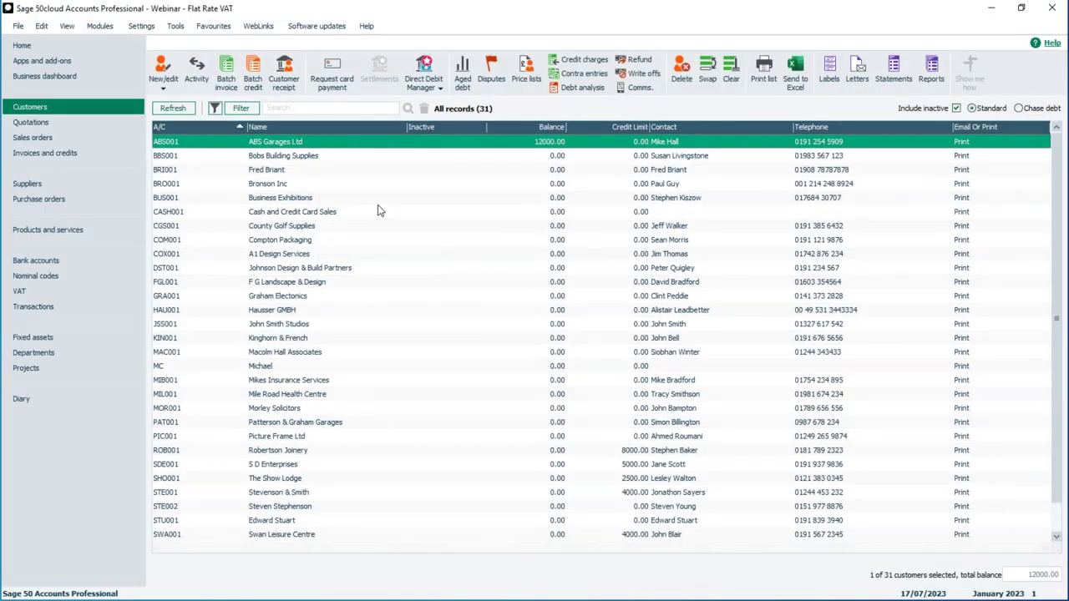
Step: Start a new Bank Current Account receipt with reference 'Cash'
click(46, 262)
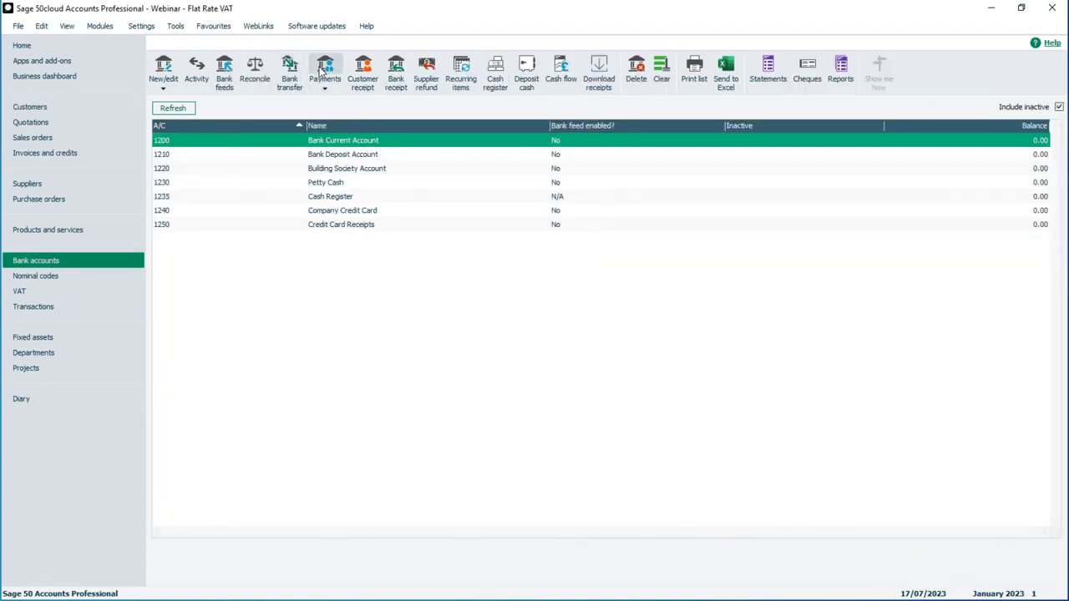
click(327, 89)
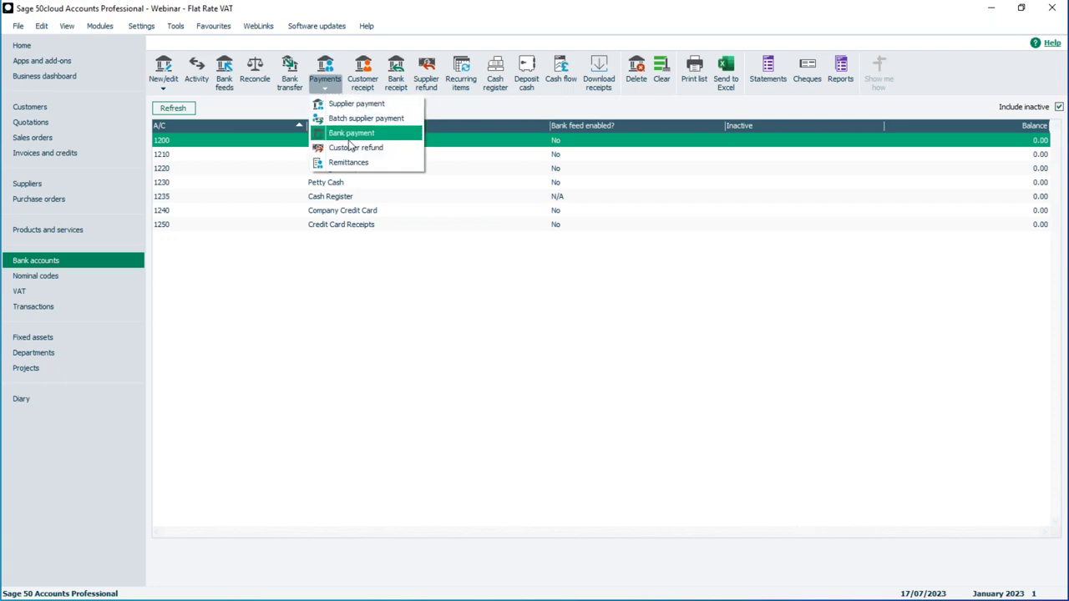
click(397, 71)
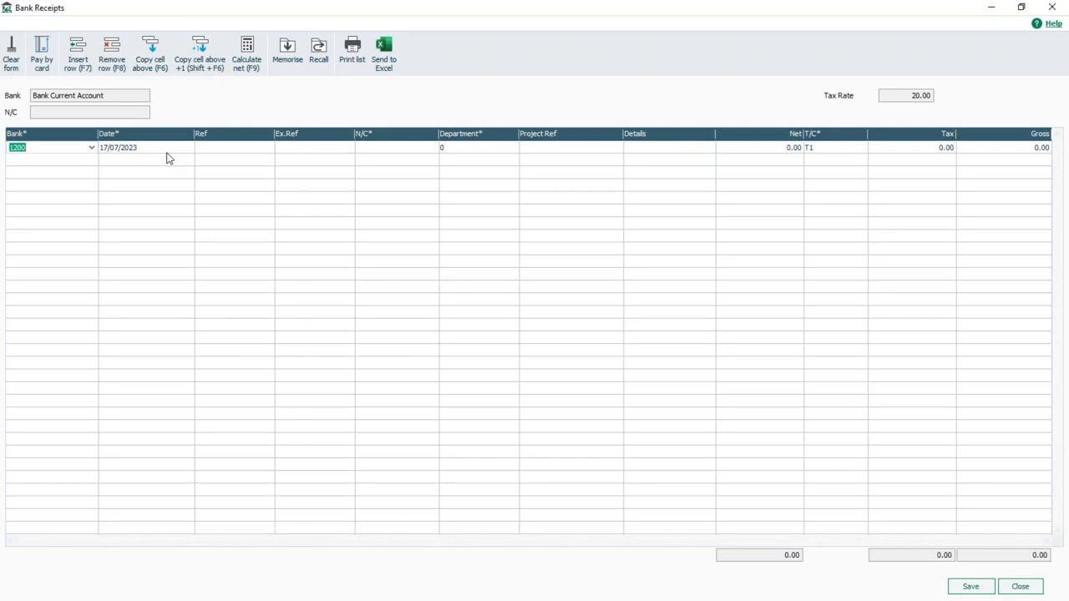
key(Tab)
key(Tab)
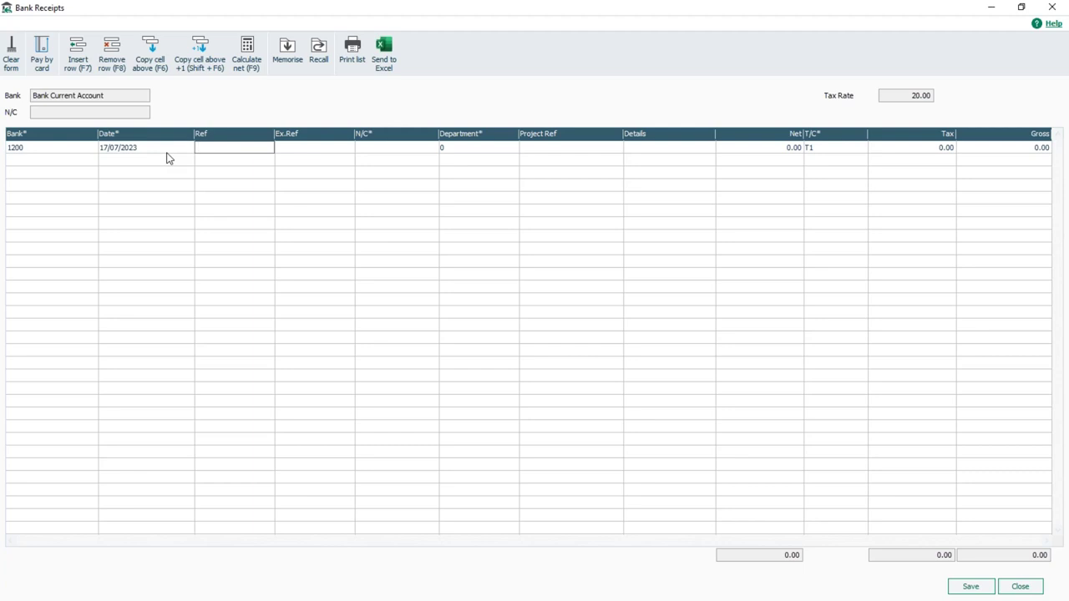
text(Casah)
key(BackSpace)
text(h)
key(Tab)
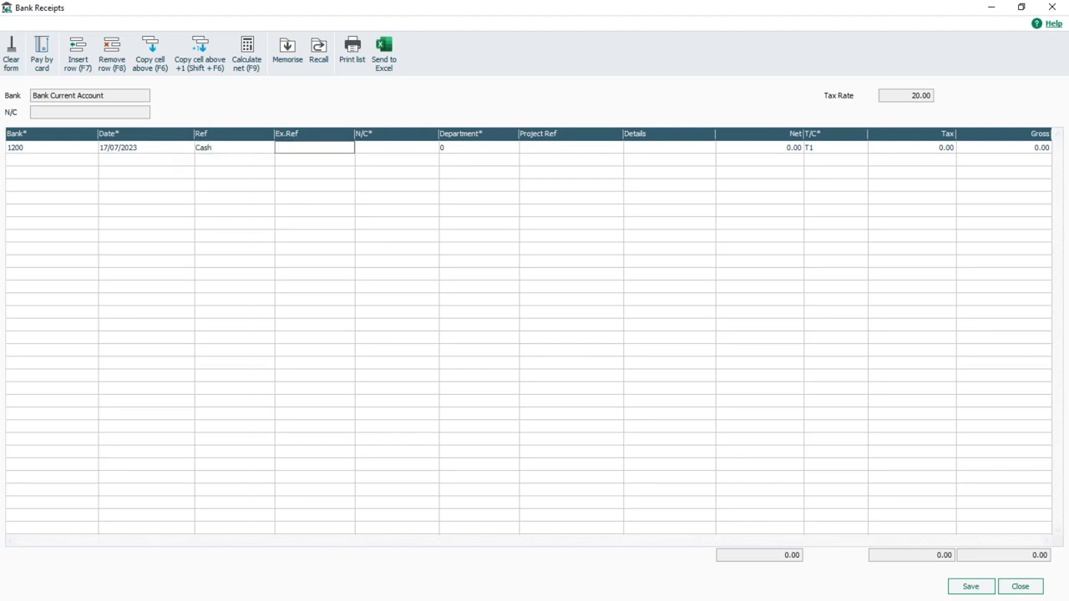
Step: Post the receipt to nominal 4000, details 'Sales', 500.00 net with T1 VAT, and save
key(Tab)
text(4)
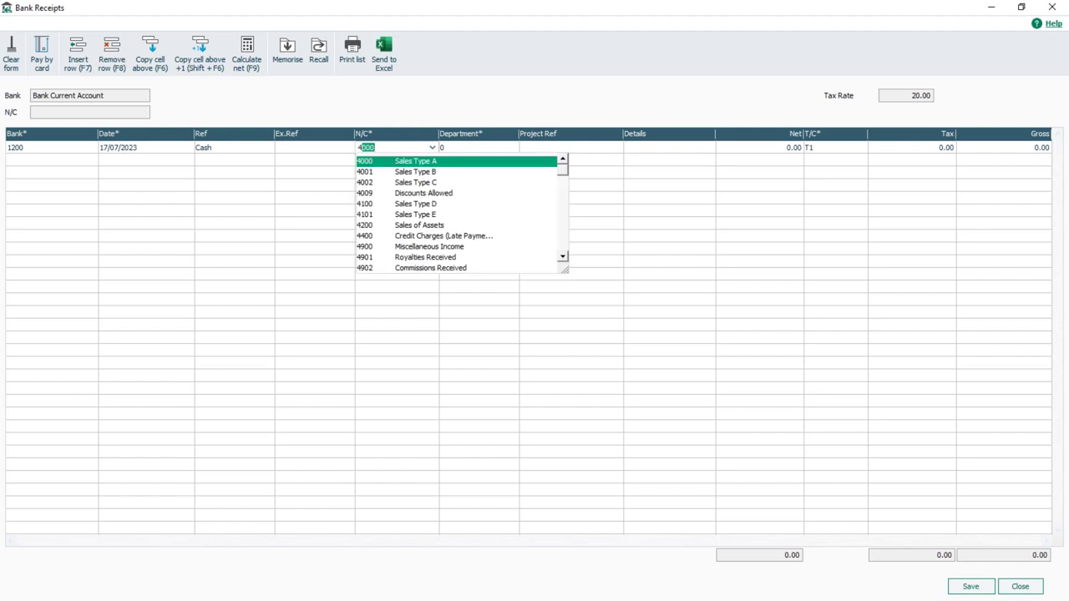
text(000)
key(Tab)
key(Tab)
key(Tab)
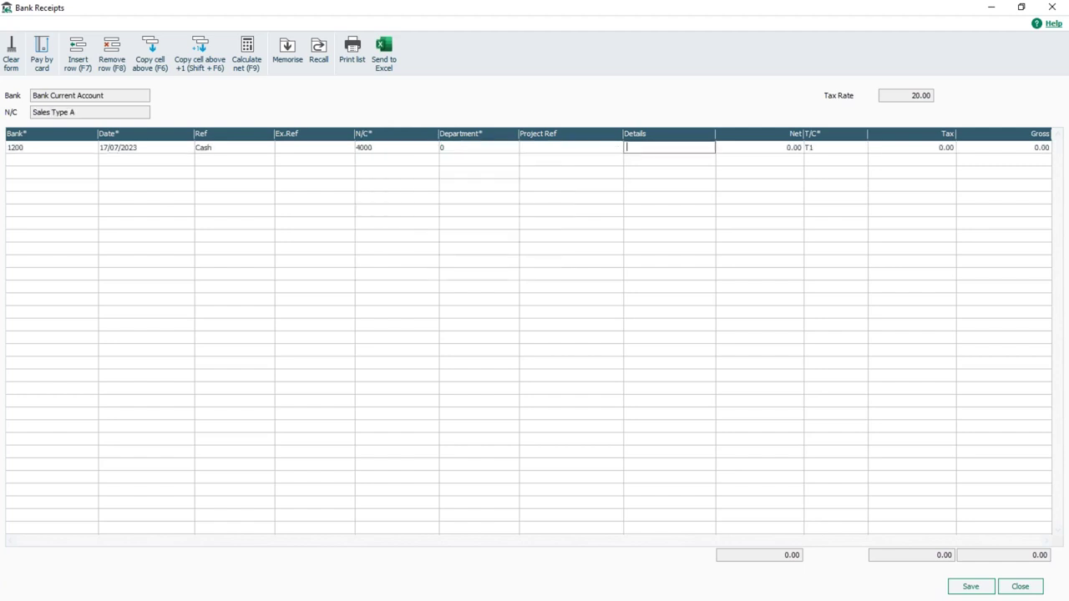
text(Sales)
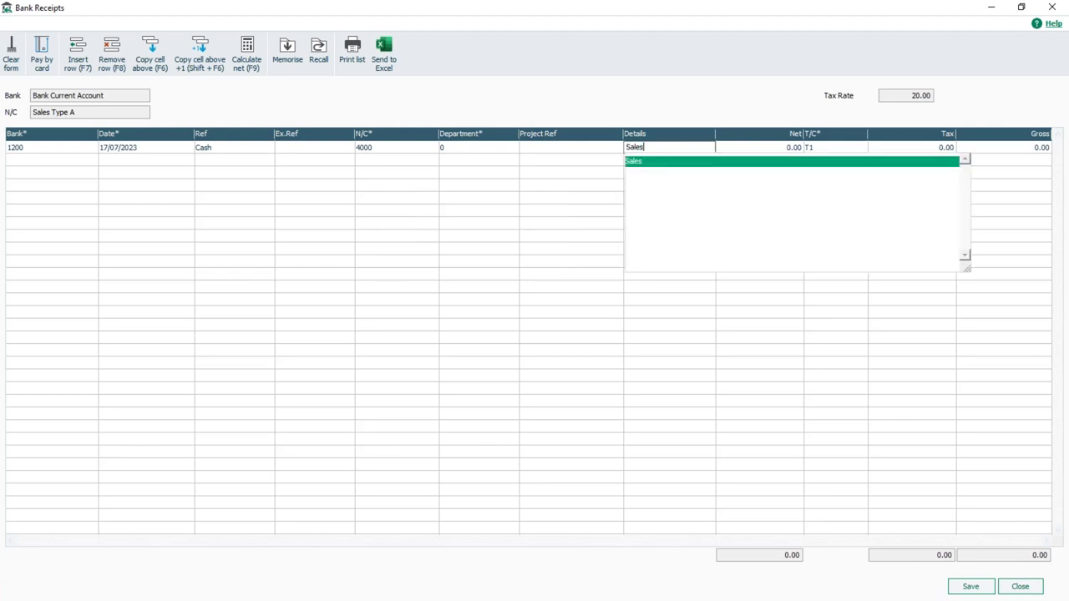
key(Tab)
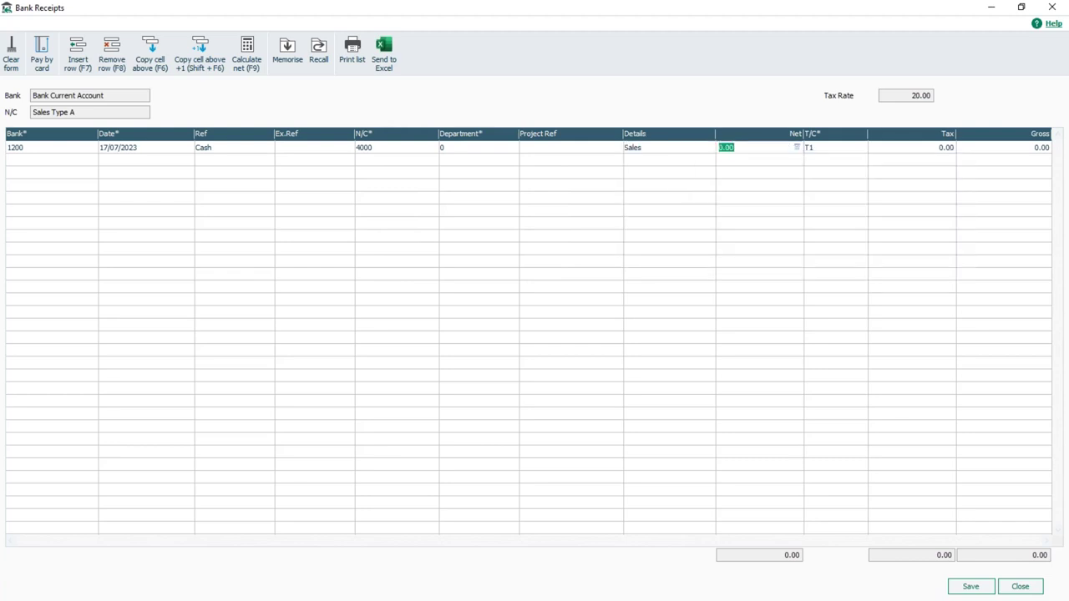
text(500)
key(Tab)
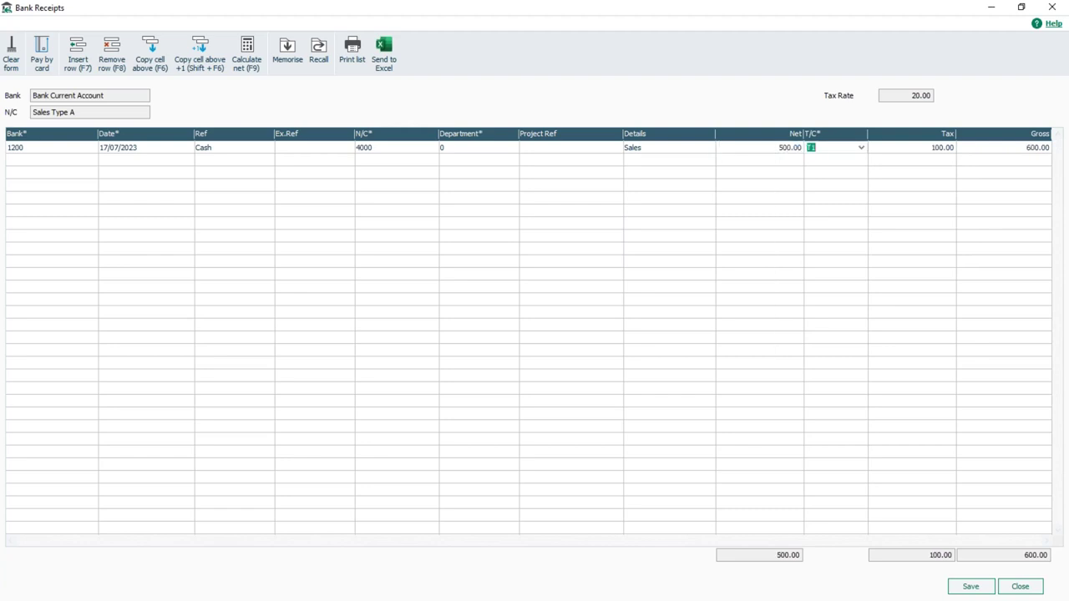
key(Tab)
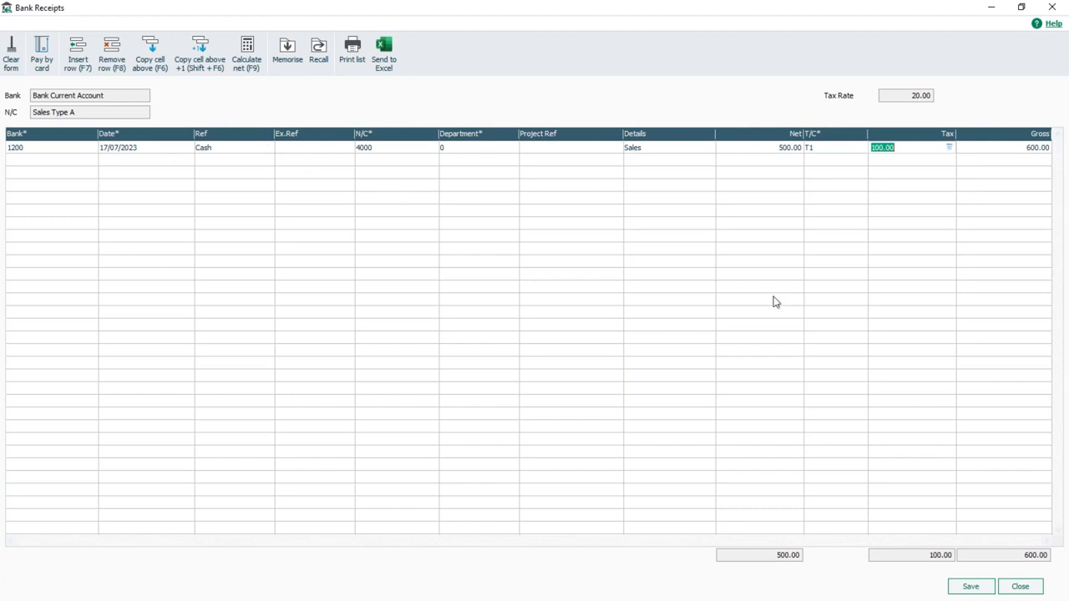
click(970, 586)
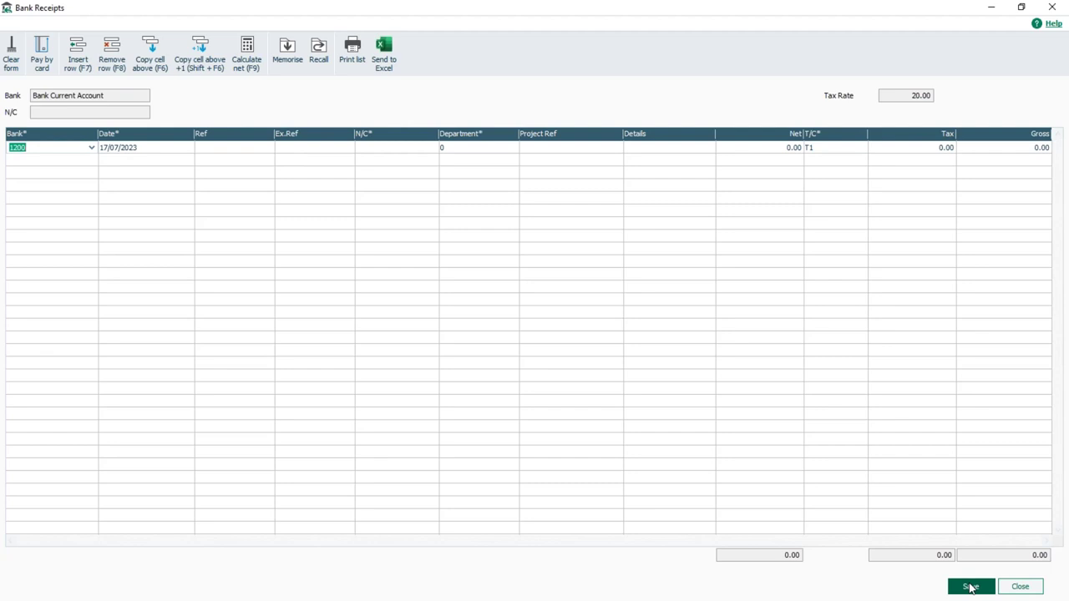
Step: Start a new bank payment with reference 'Stock'
click(1028, 588)
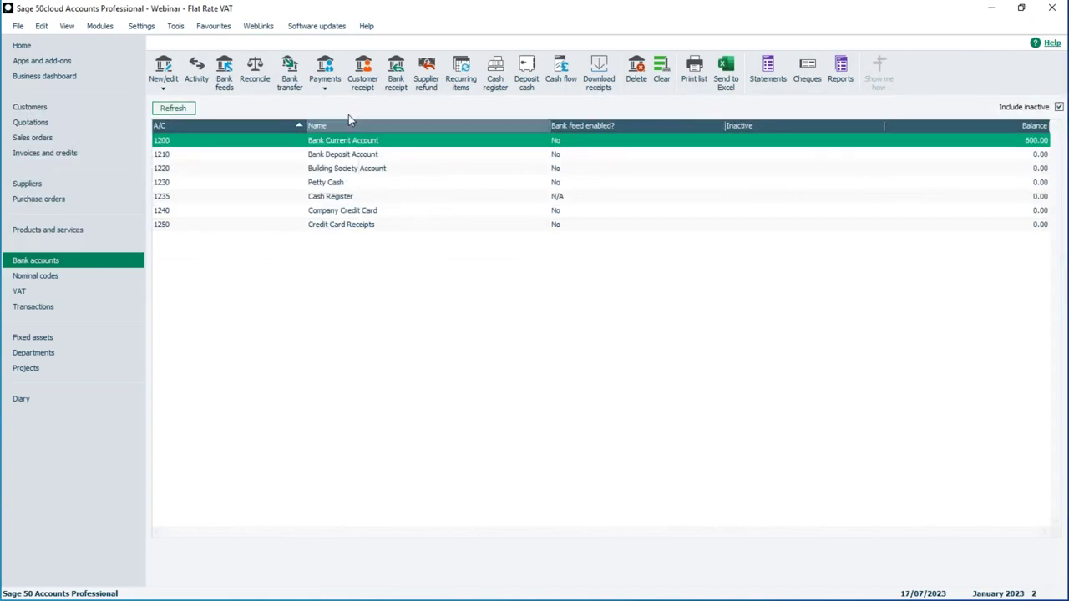
click(327, 83)
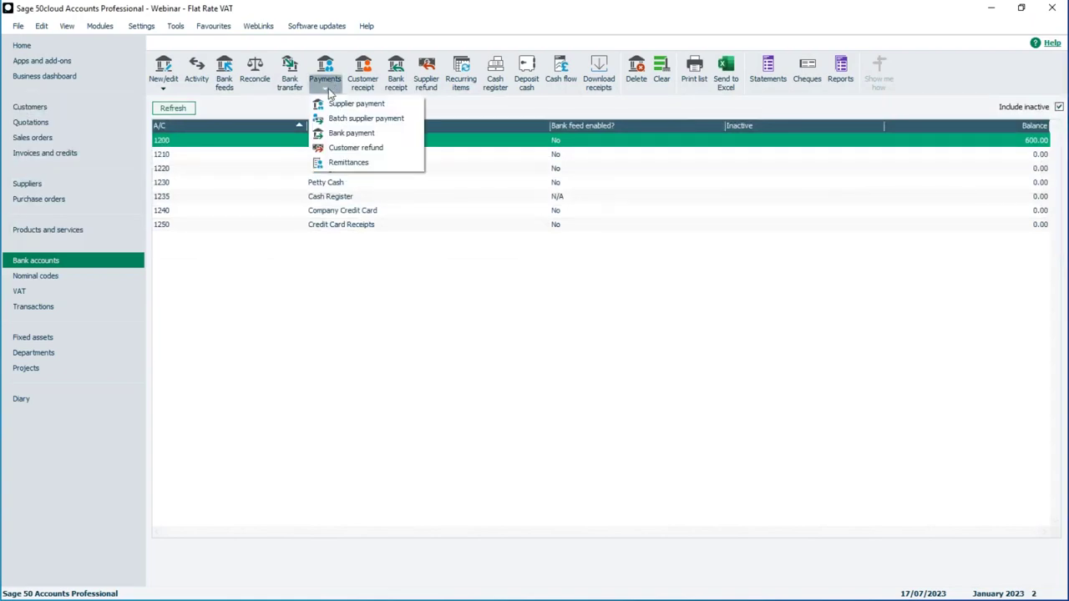
click(342, 135)
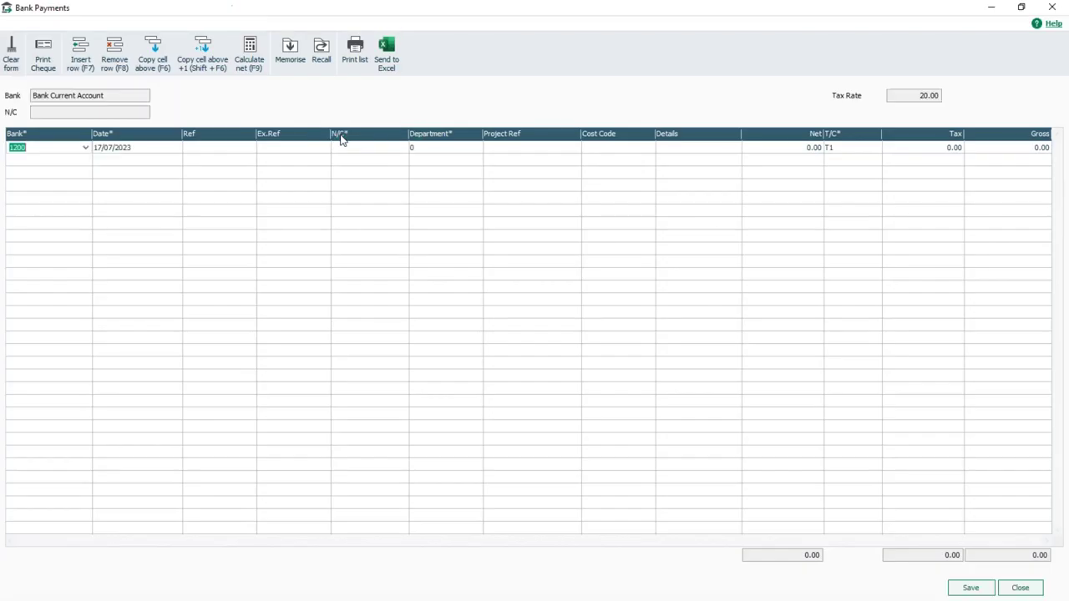
click(198, 151)
text(Stock)
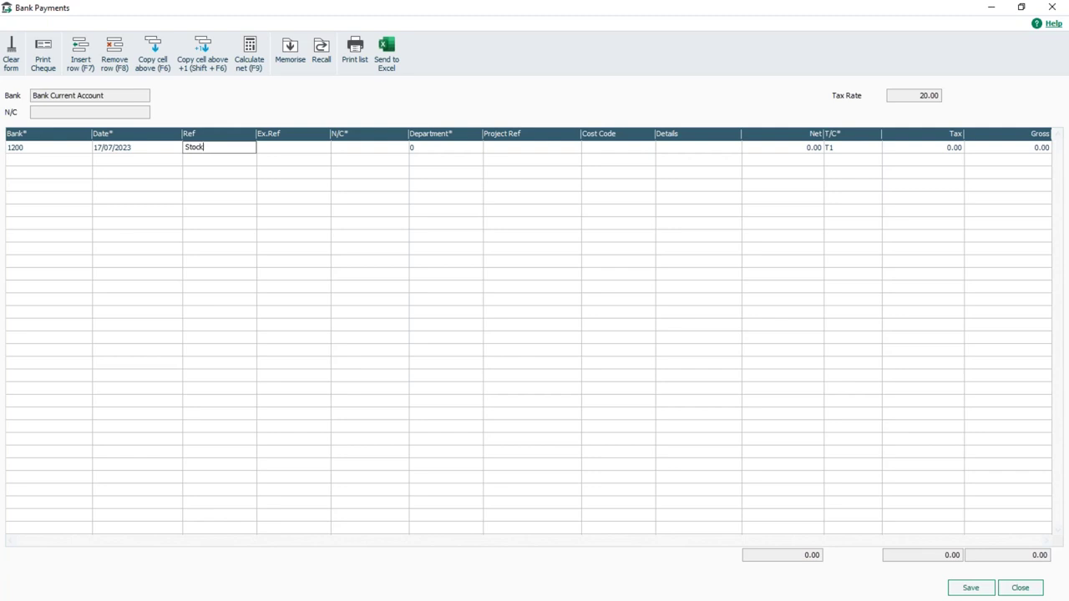
key(Tab)
key(Tab)
Step: Post the payment to nominal 5000, details 'Materials', 100.00 net, and save
text(5000)
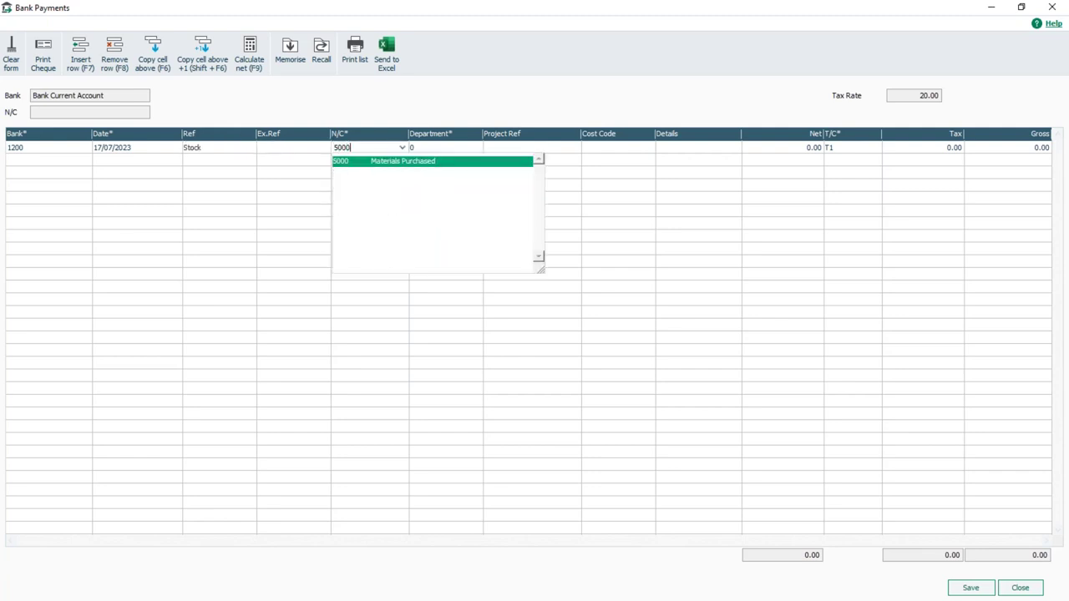
key(Tab)
key(Tab)
key(Tab)
key(Tab)
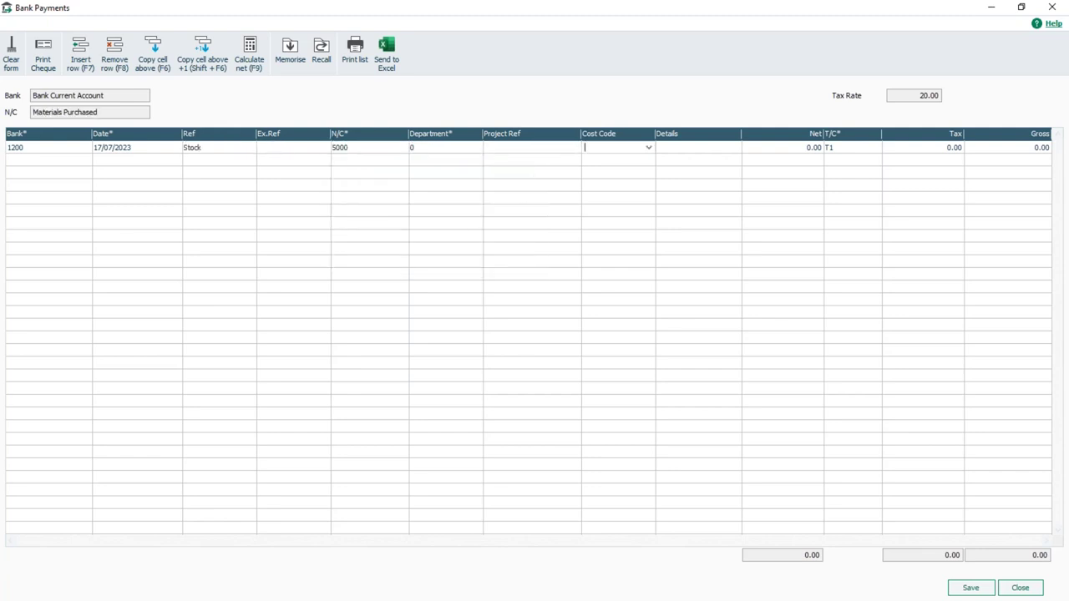
text(Materials)
key(Tab)
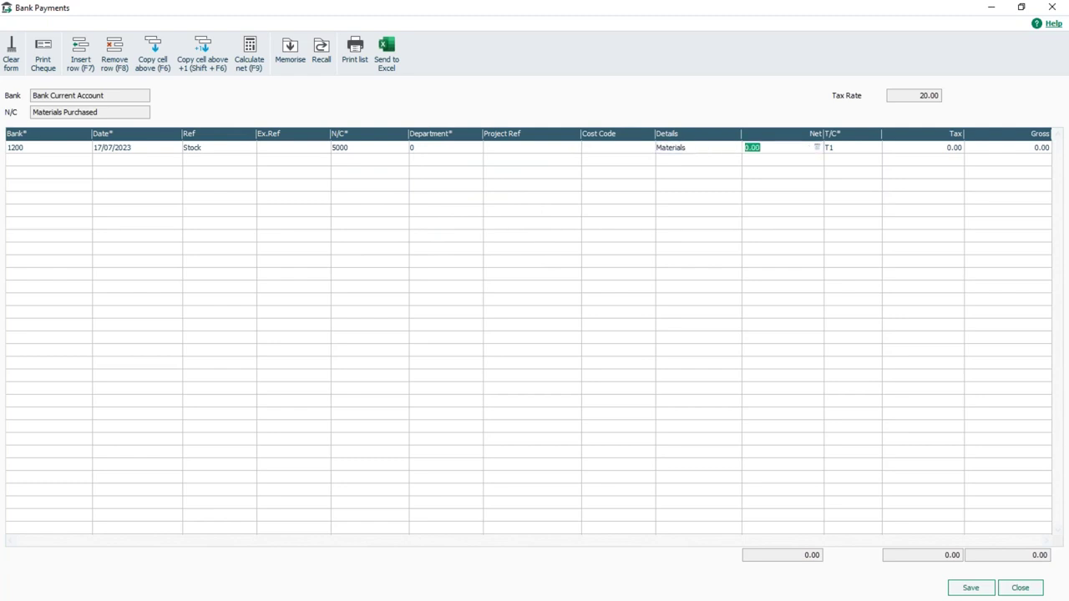
text(100)
key(Tab)
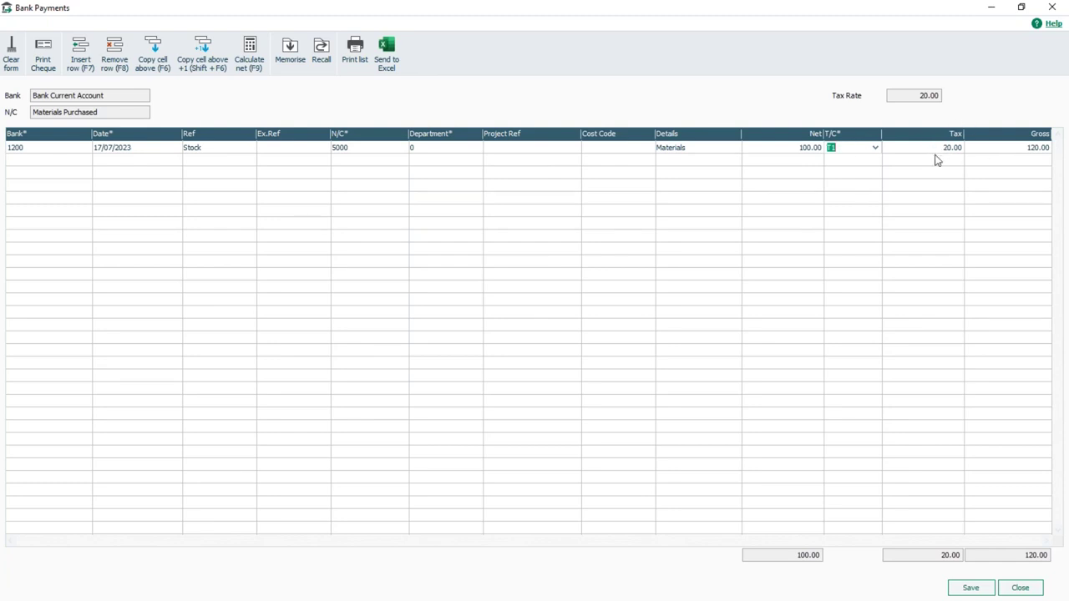
click(971, 591)
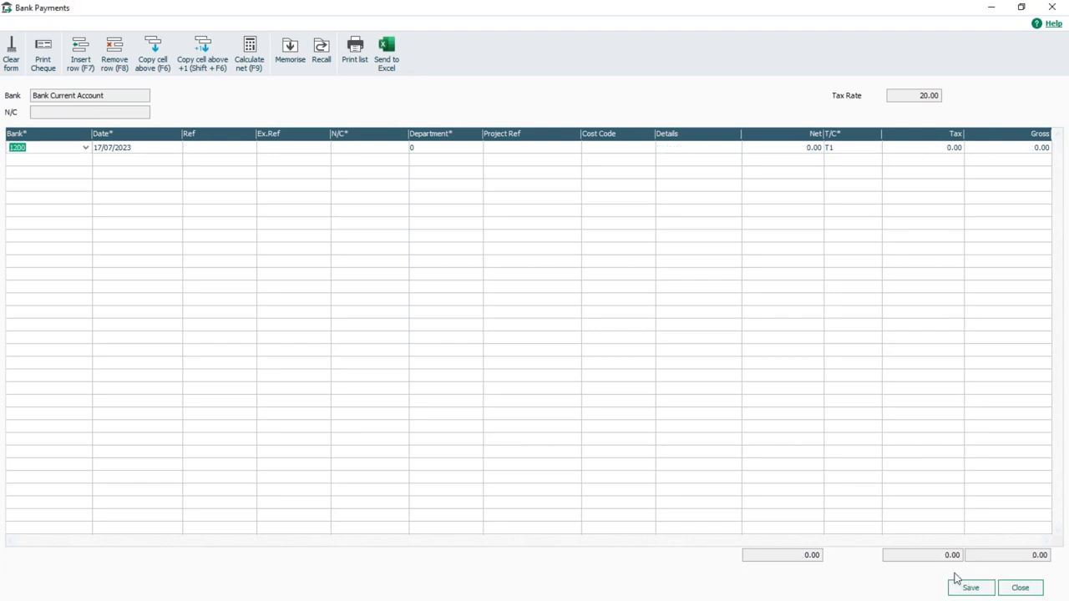
Step: Start a supplier batch invoice for Burn Ltd (BURN)
click(1020, 589)
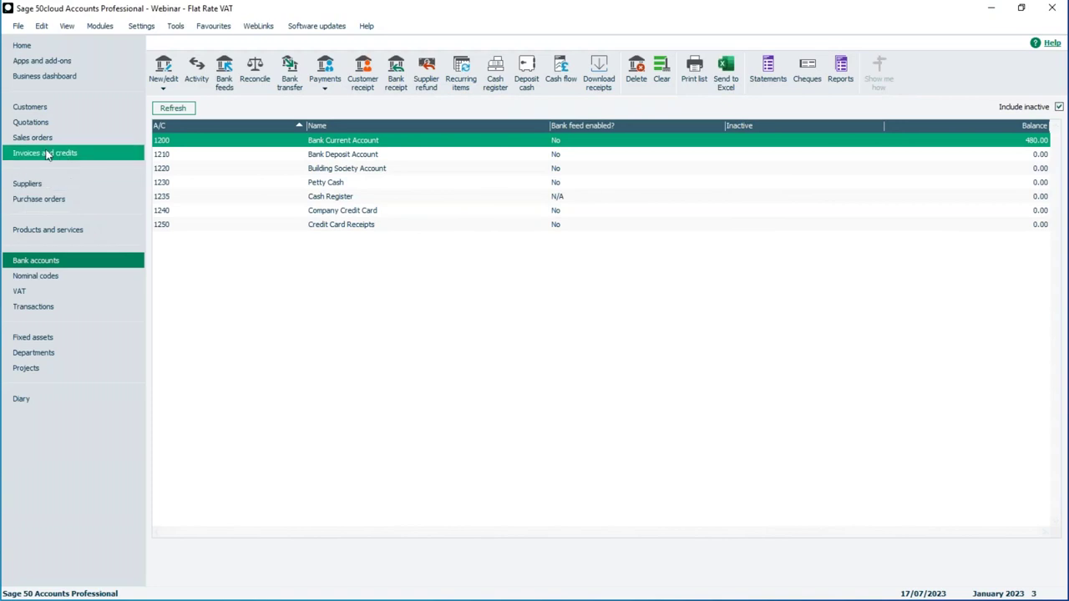
click(30, 185)
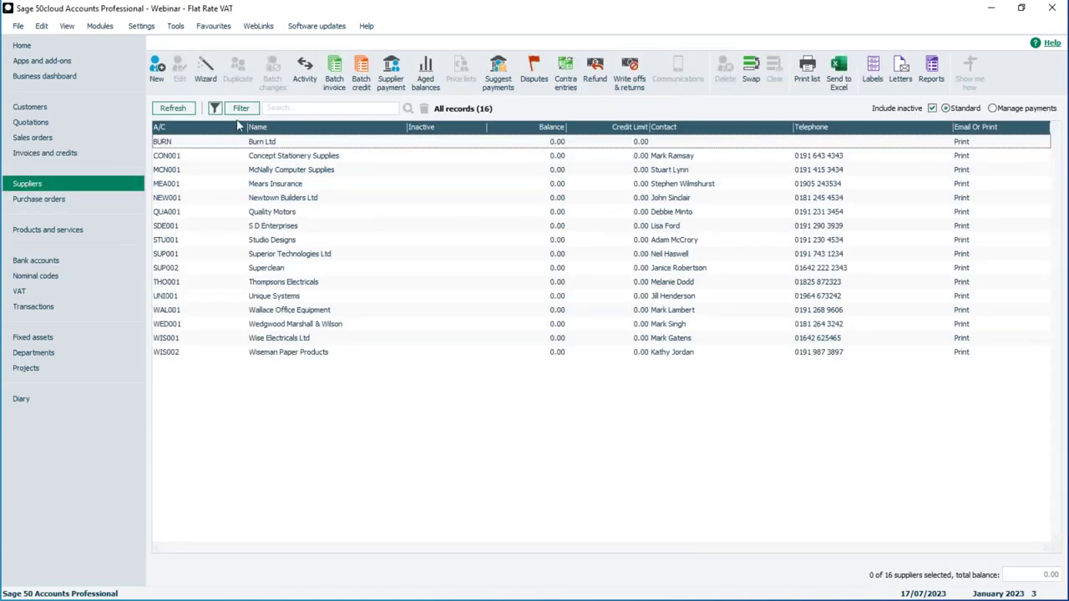
click(334, 70)
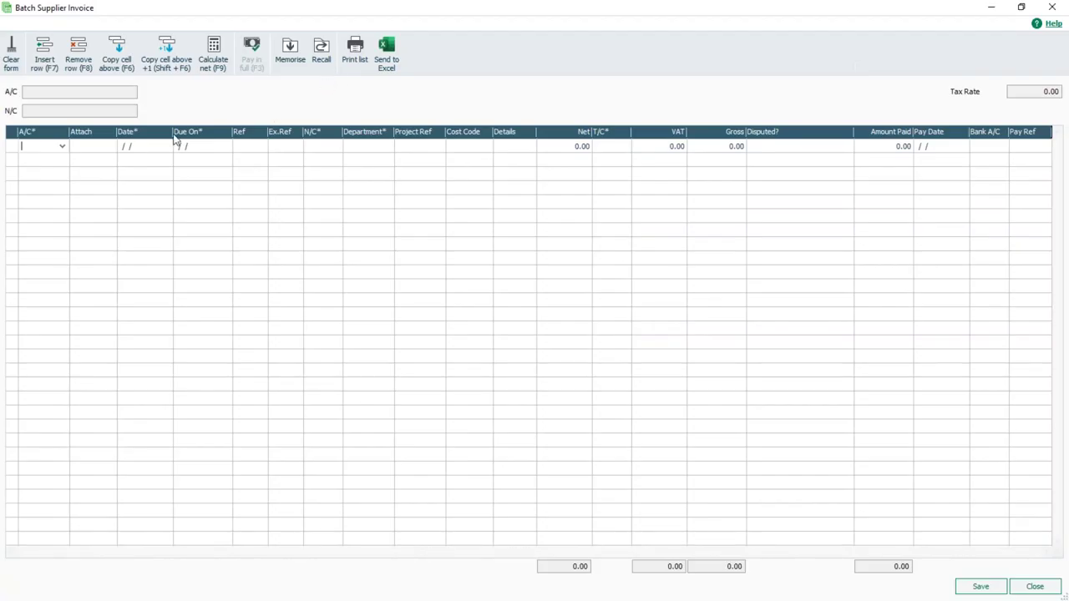
click(60, 146)
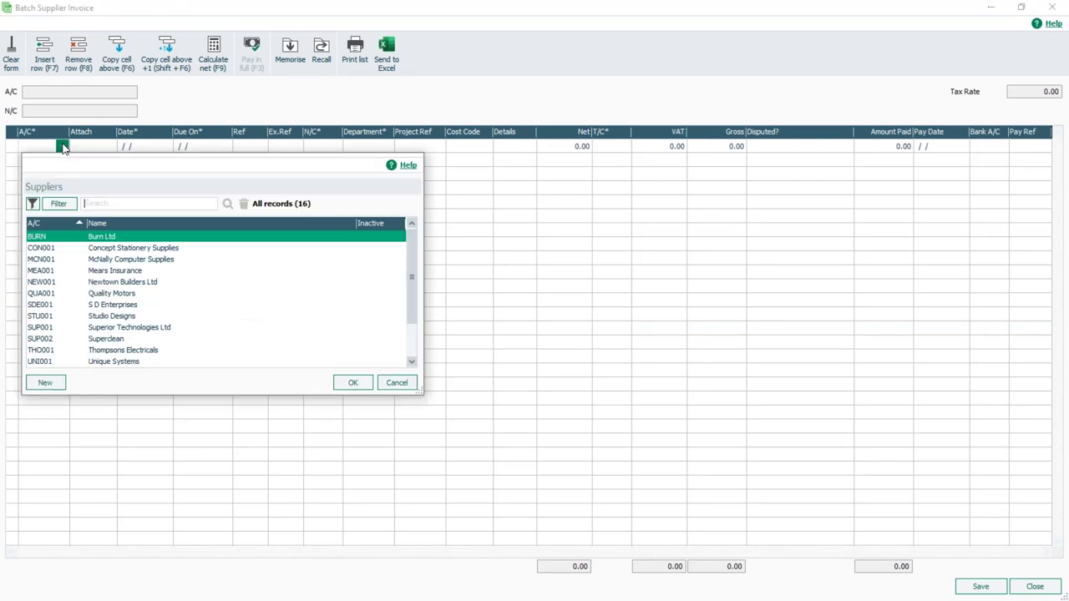
double_click(99, 238)
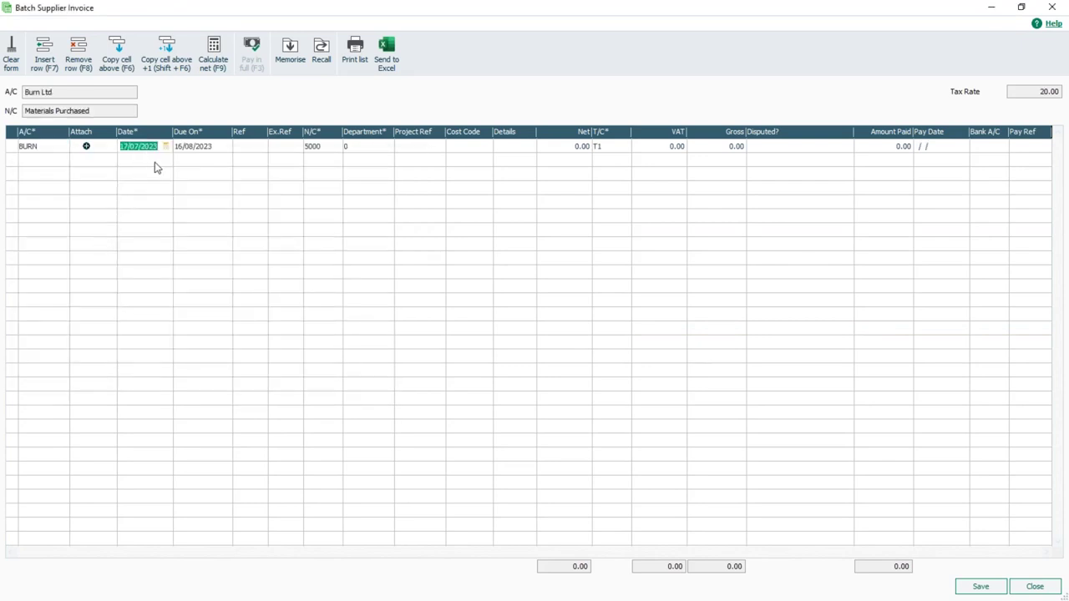
Step: Enter invoice ref 597, details 'Purchases', 200.00 net with T1 VAT, save and close
click(240, 149)
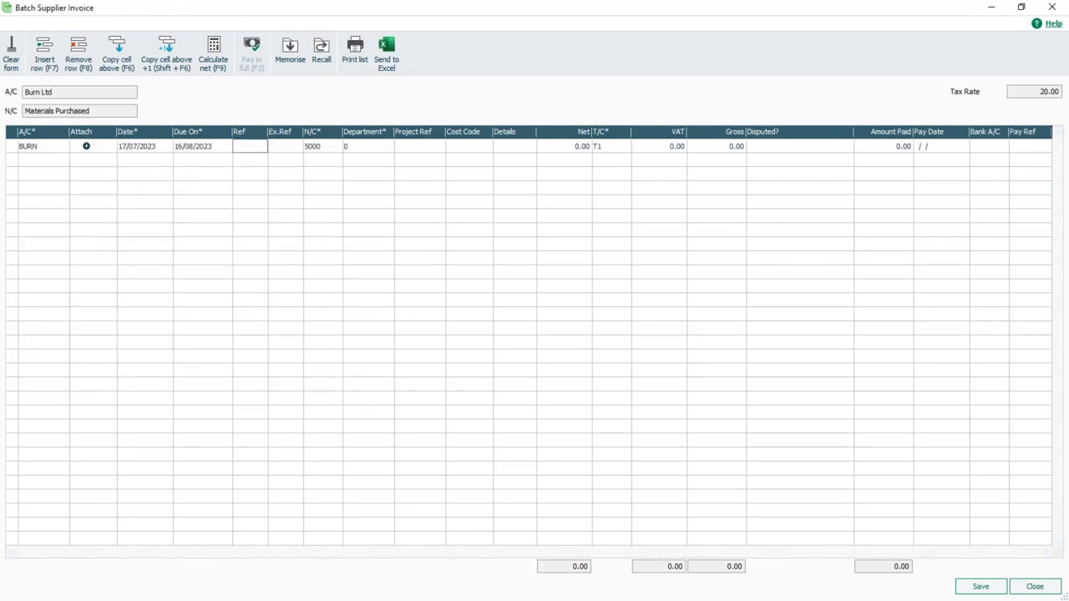
text(597)
key(Tab)
key(Tab)
key(Tab)
key(Tab)
key(Tab)
text(Purchases)
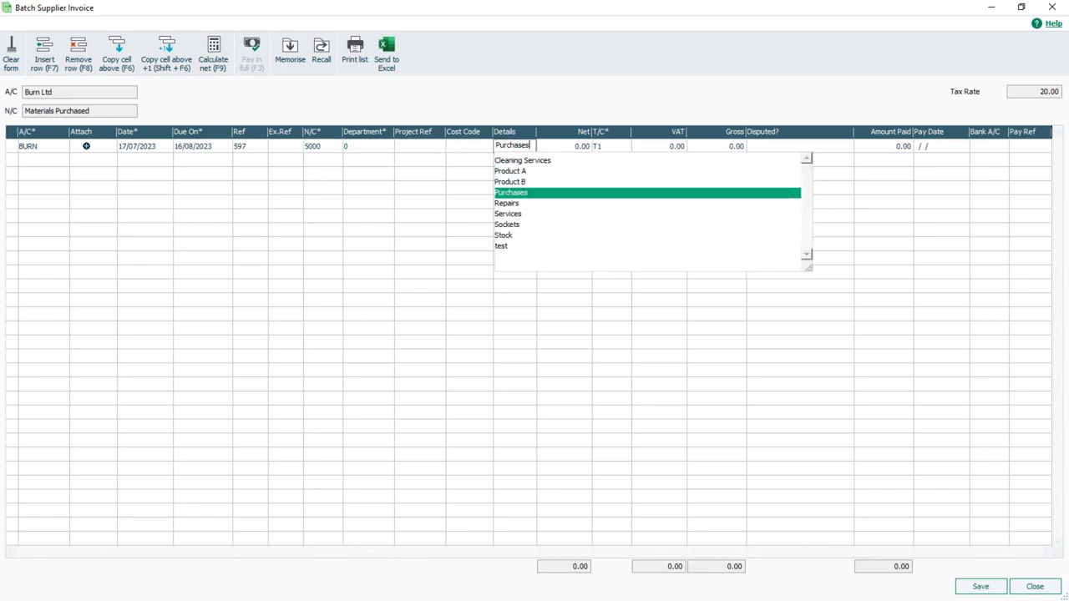
key(Tab)
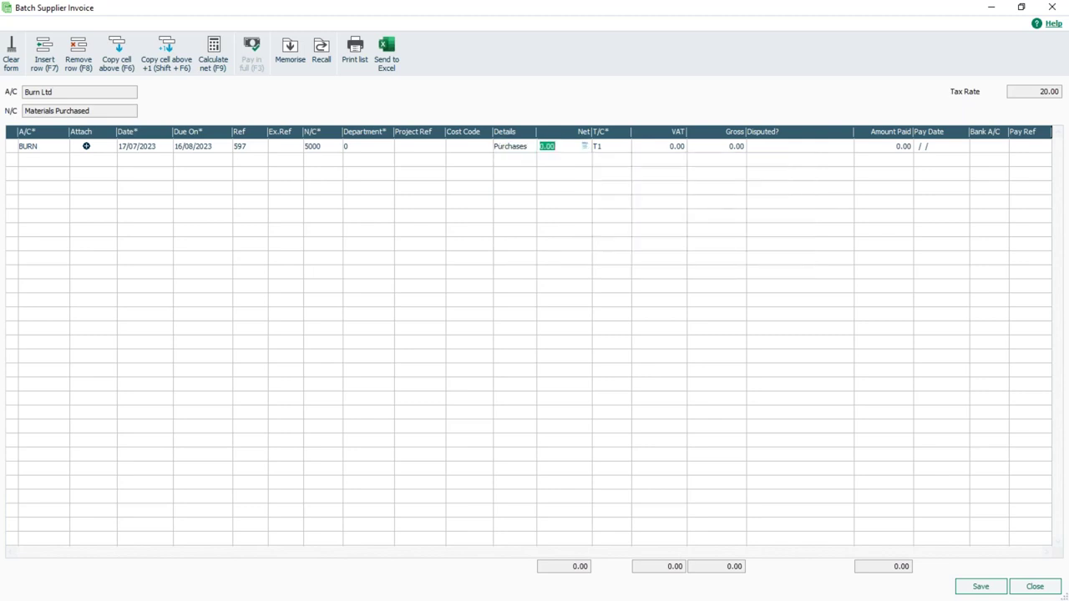
text(200)
key(Tab)
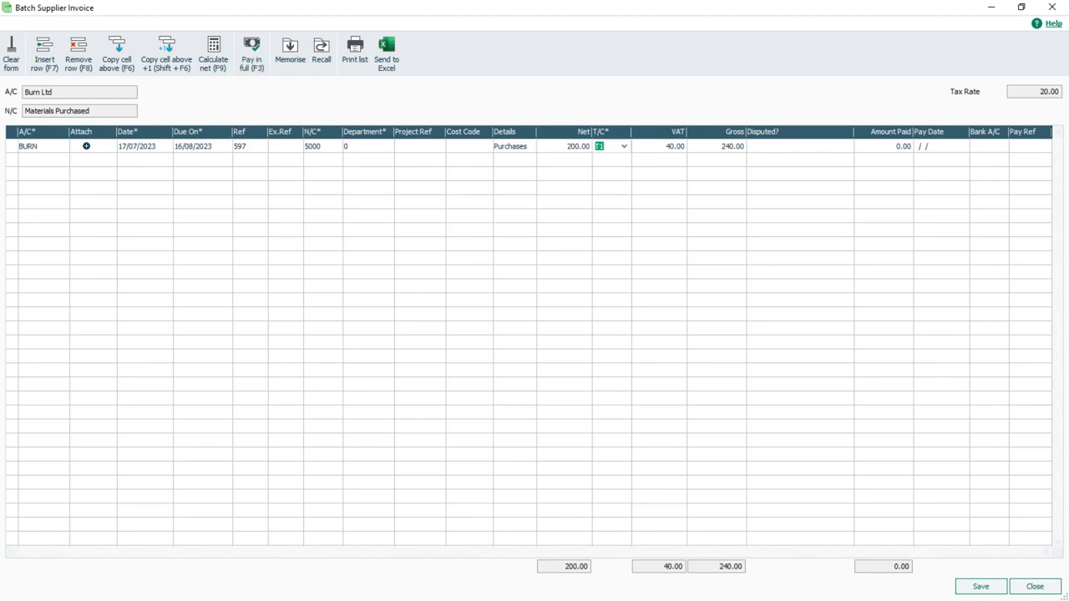
key(Tab)
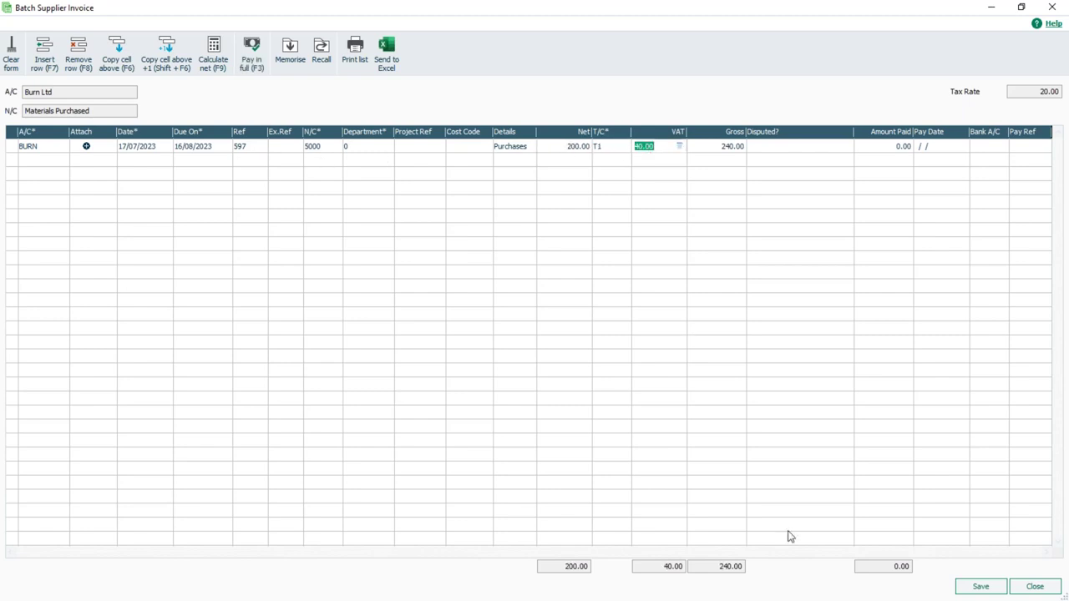
click(982, 587)
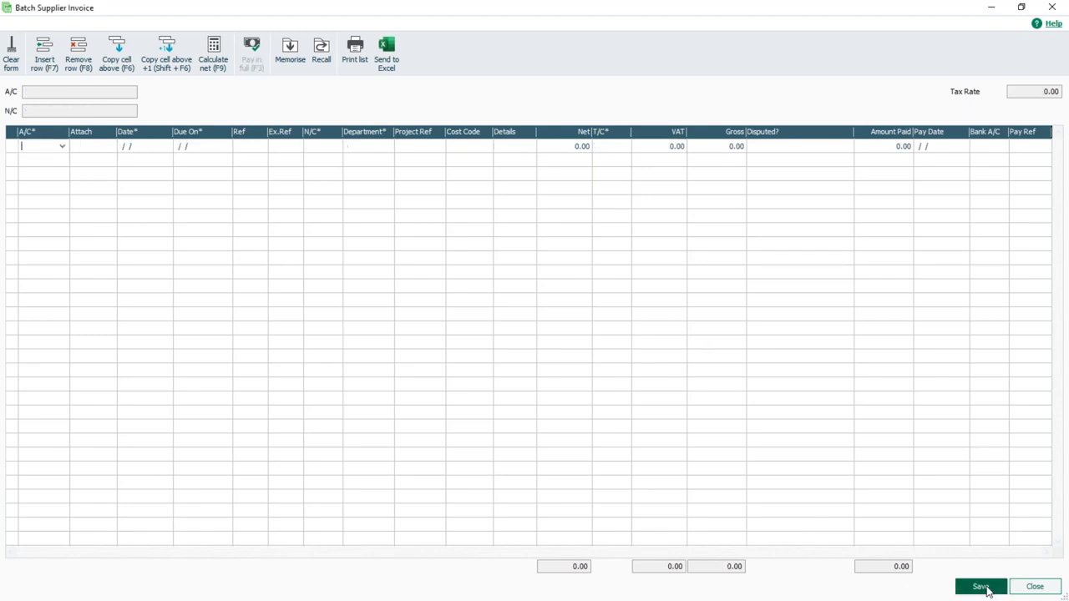
click(1027, 587)
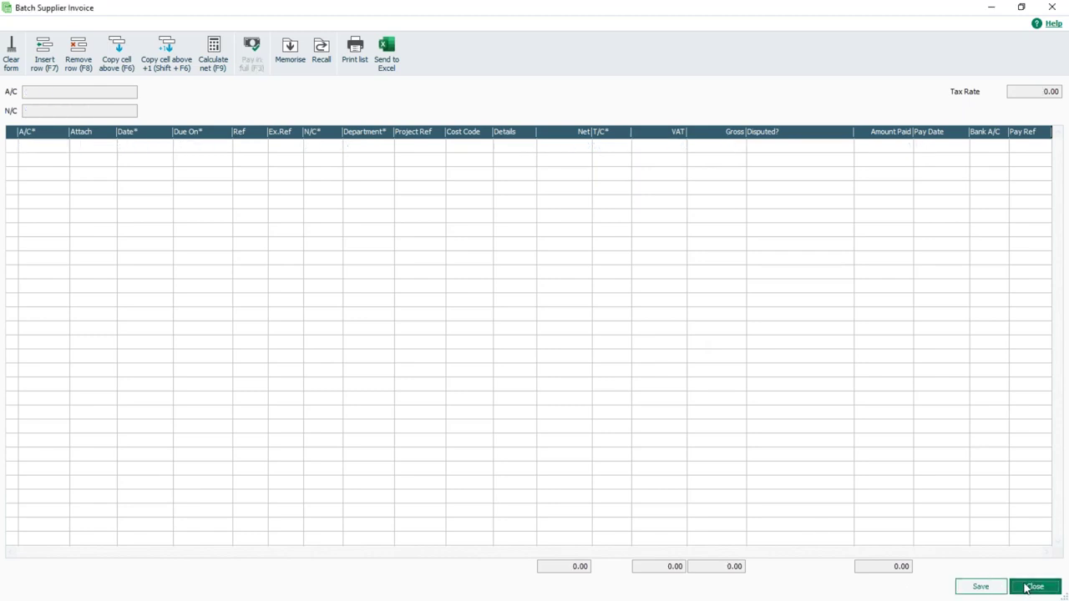
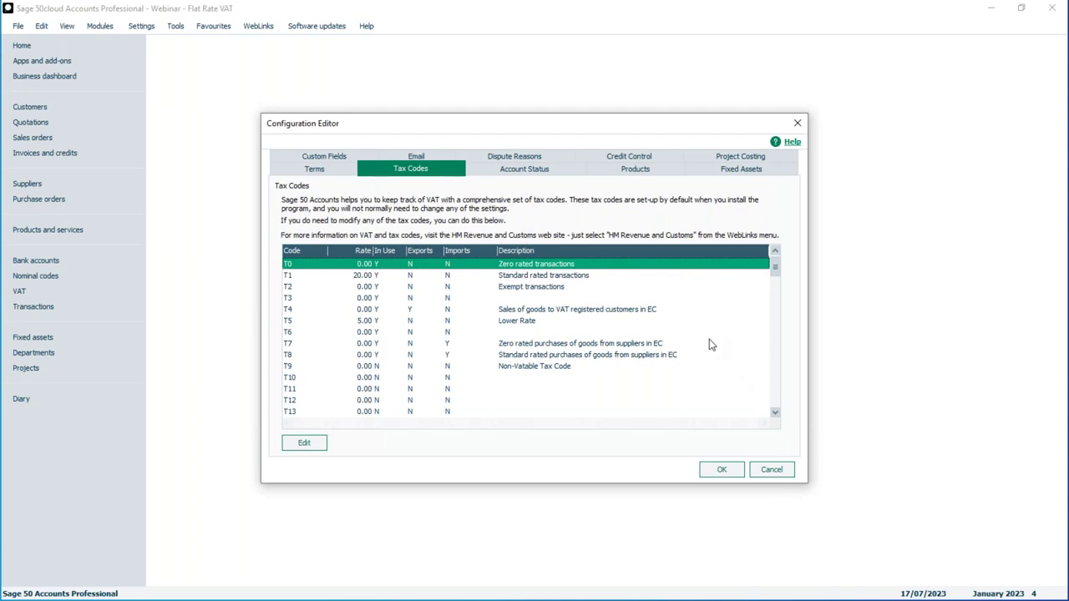
Step: Scroll through the tax codes and select T25 Flat Rate Capital Asset at 20.00
drag(775, 266, 780, 399)
click(634, 412)
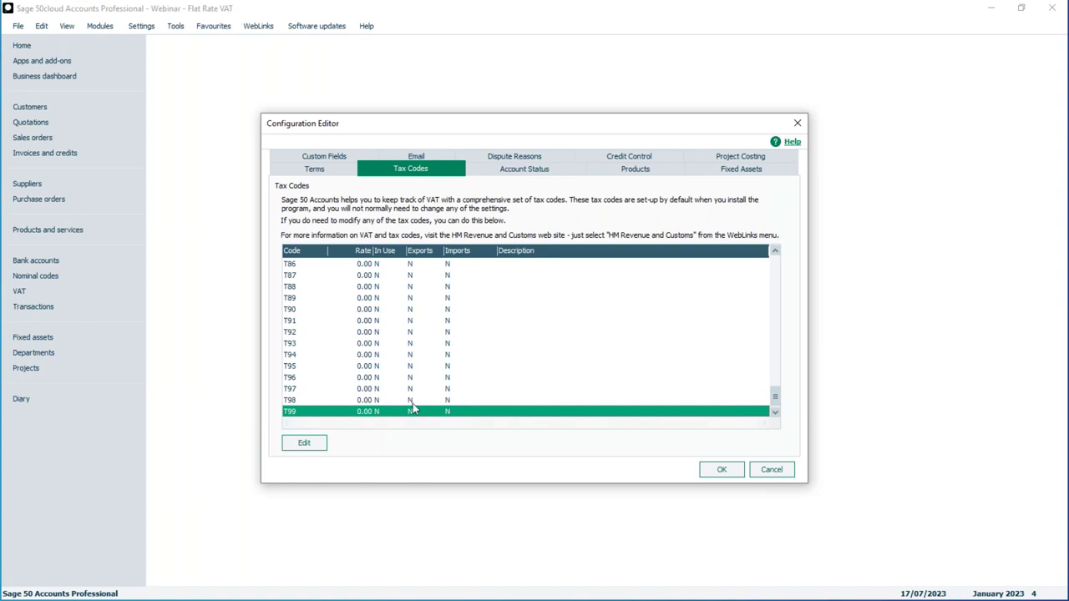
drag(776, 399, 777, 290)
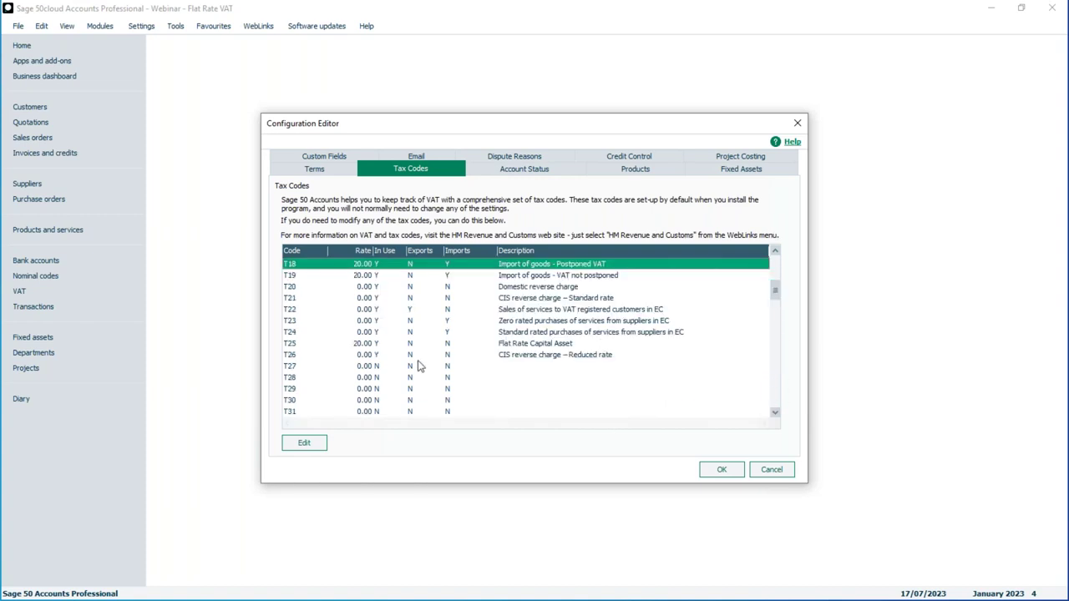
click(357, 345)
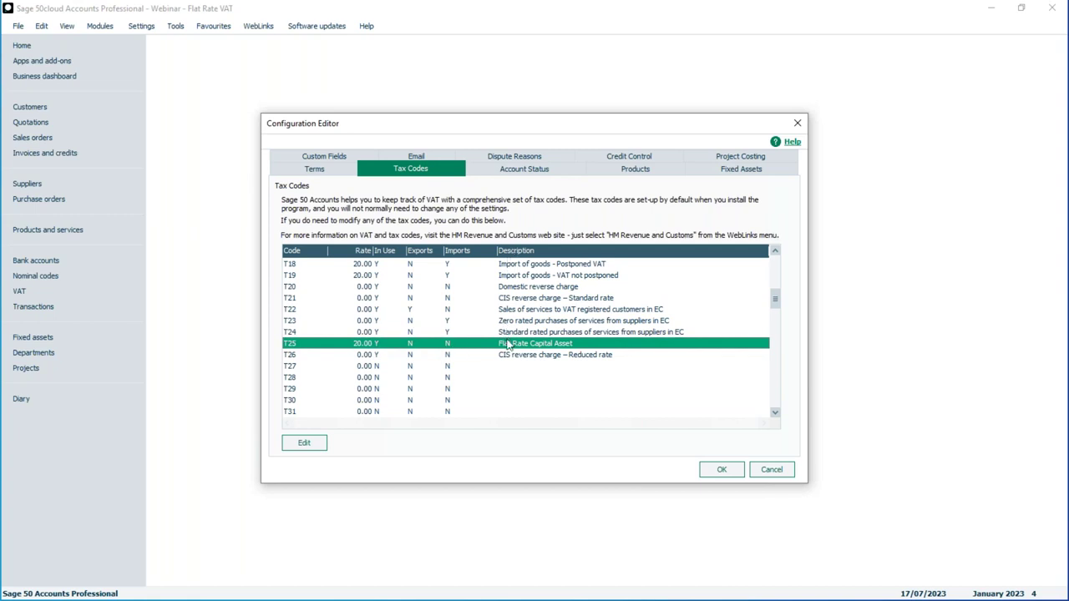
click(304, 444)
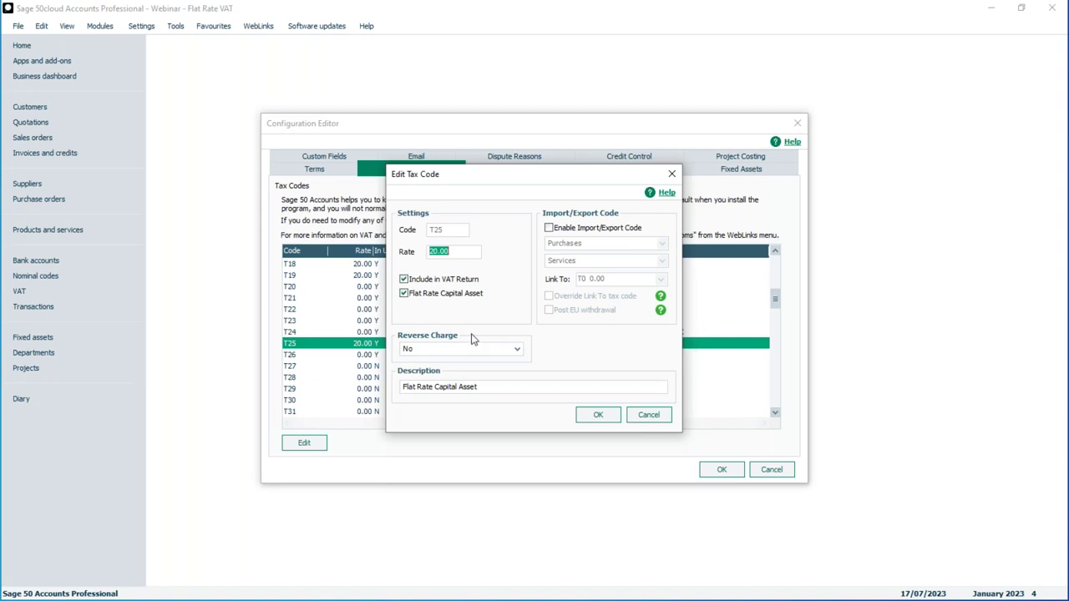
click(649, 417)
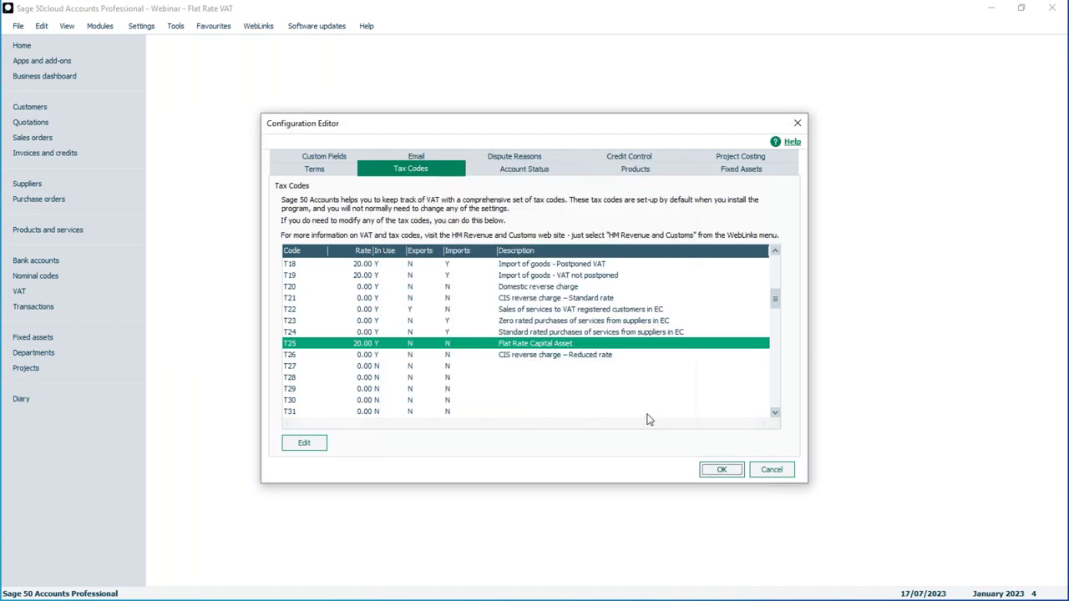
Step: Accept the configuration settings and close the Configuration Editor
click(719, 471)
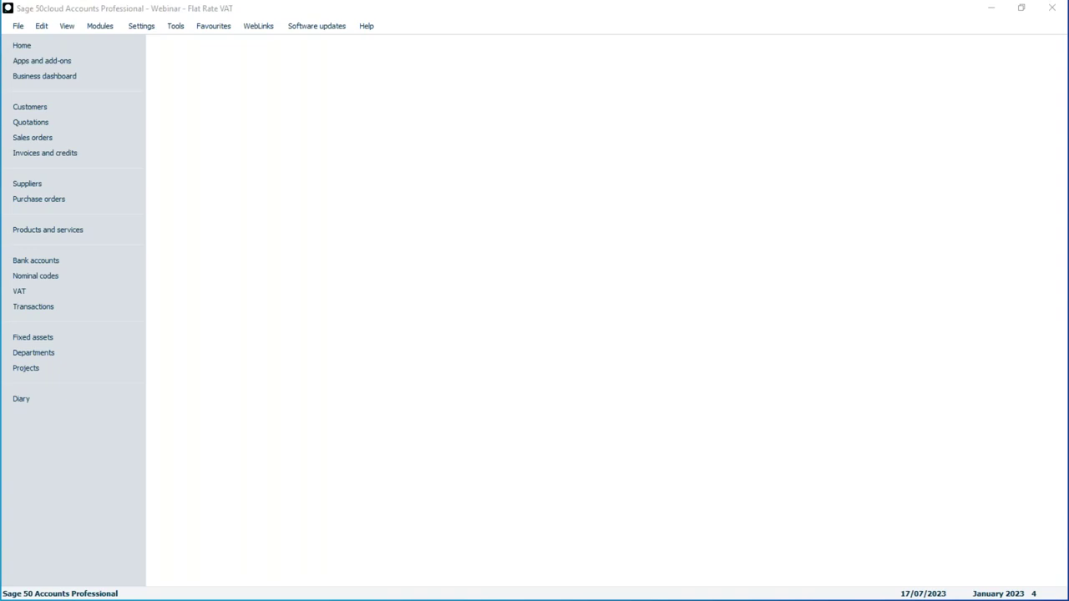
Step: Go to the VAT area and start a new VAT Return at the 10.00 flat rate
click(22, 294)
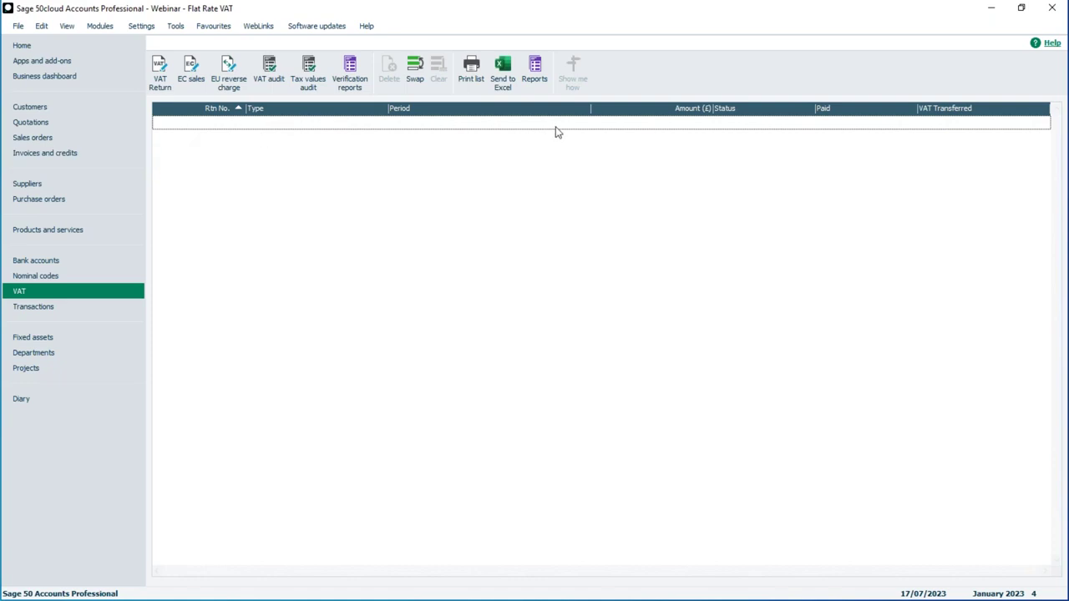
click(160, 66)
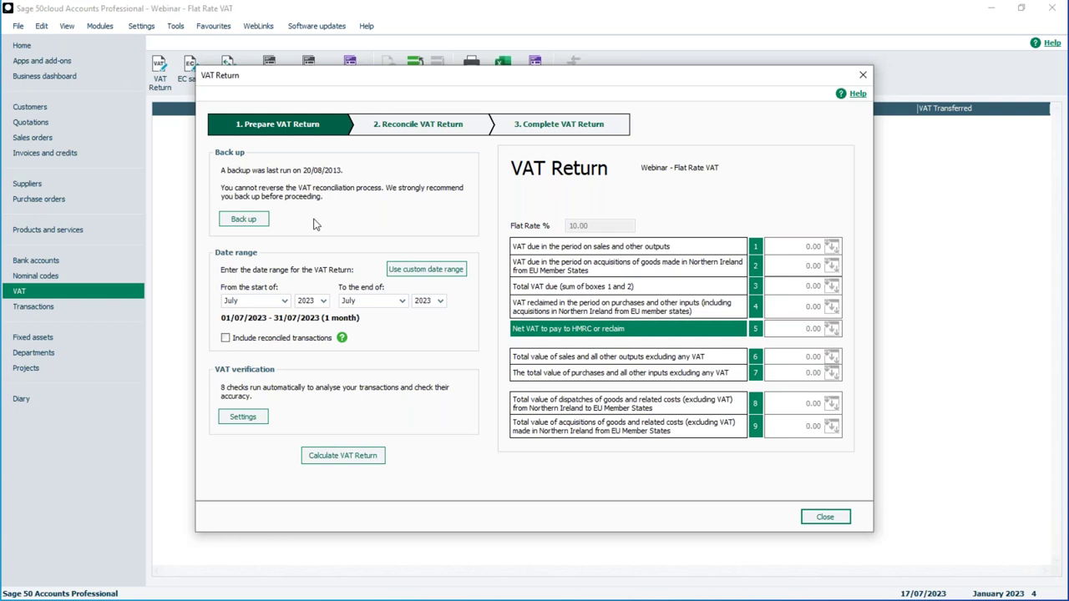
Step: Set up a company backup named 'Pre VAT Return July 2023' with Data Files included
click(253, 222)
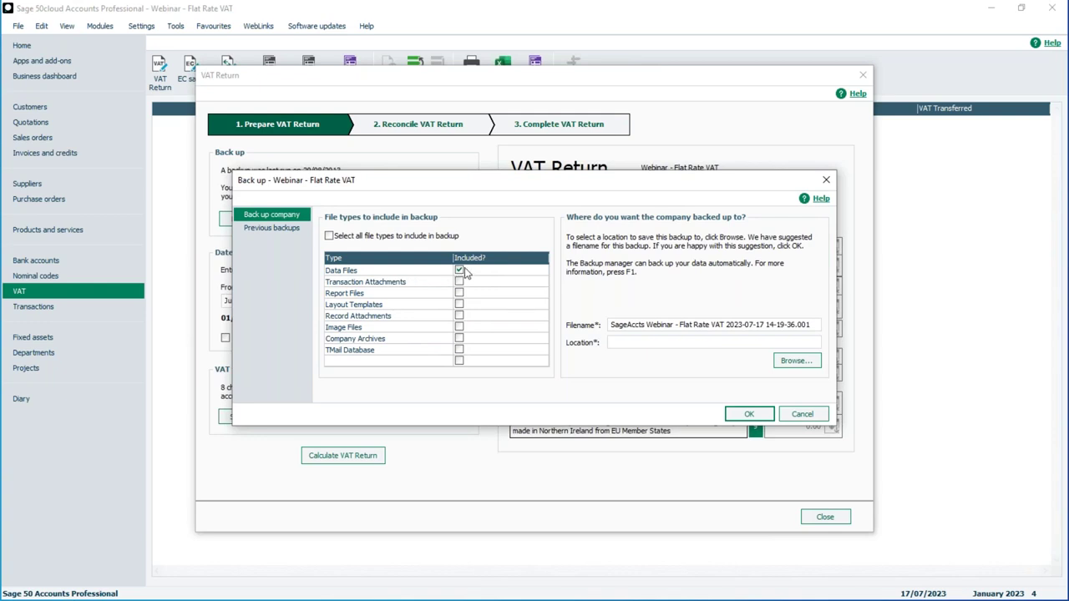
click(460, 270)
click(460, 274)
drag(808, 324, 596, 323)
text(Pre VAT )
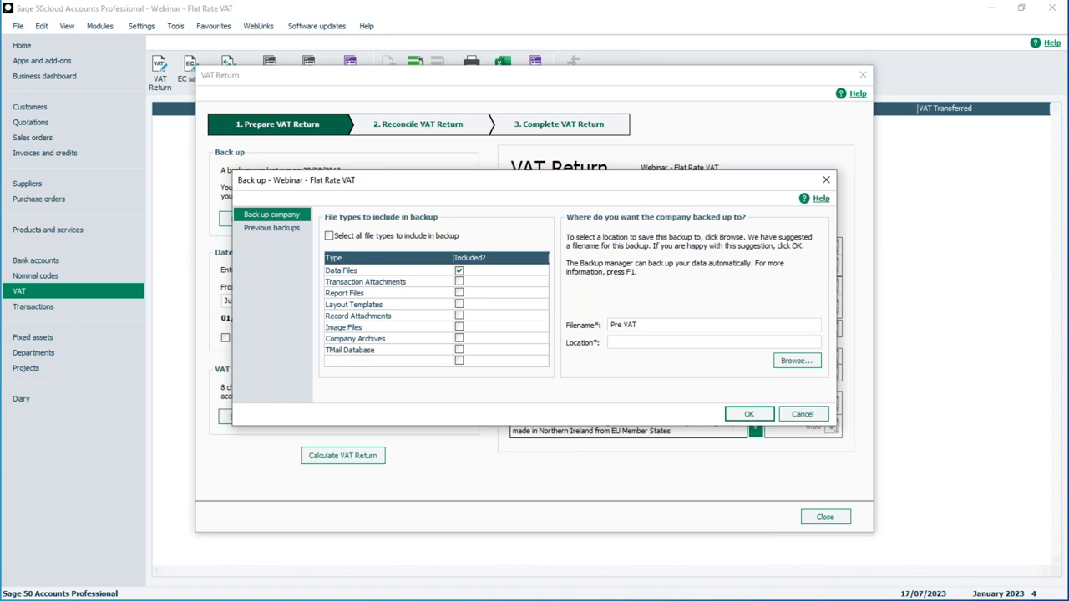
text(Return July 2023)
Step: Save the backup to the Desktop folder and start it
click(797, 362)
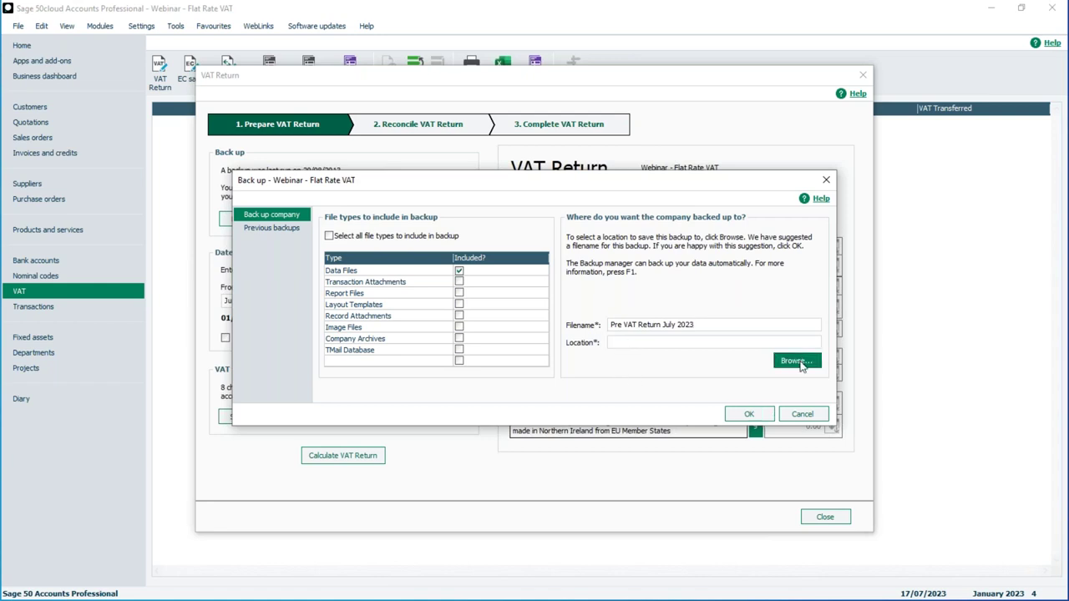
click(493, 267)
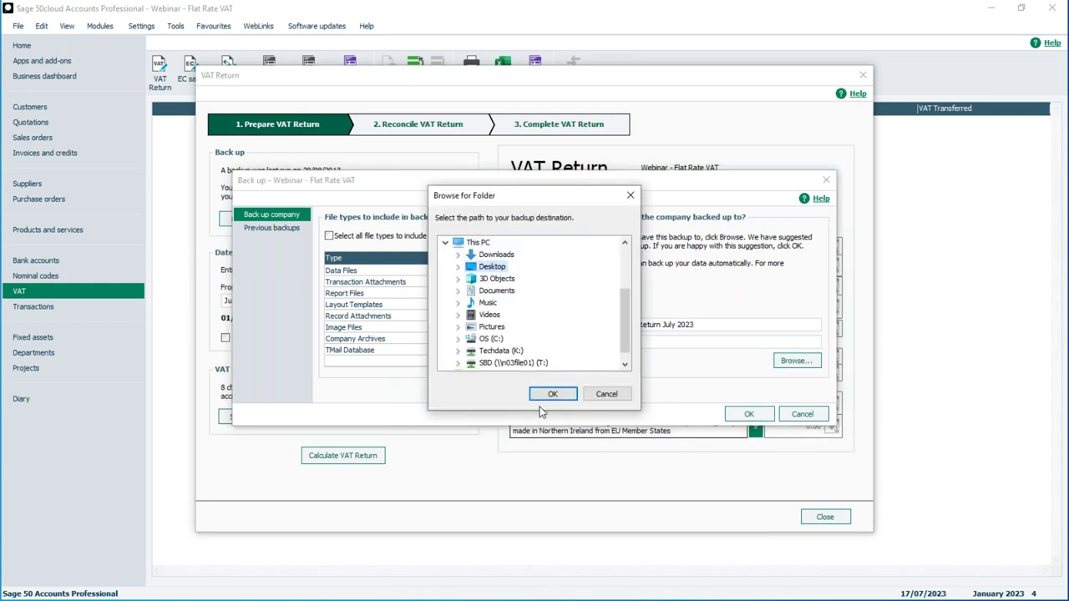
click(553, 394)
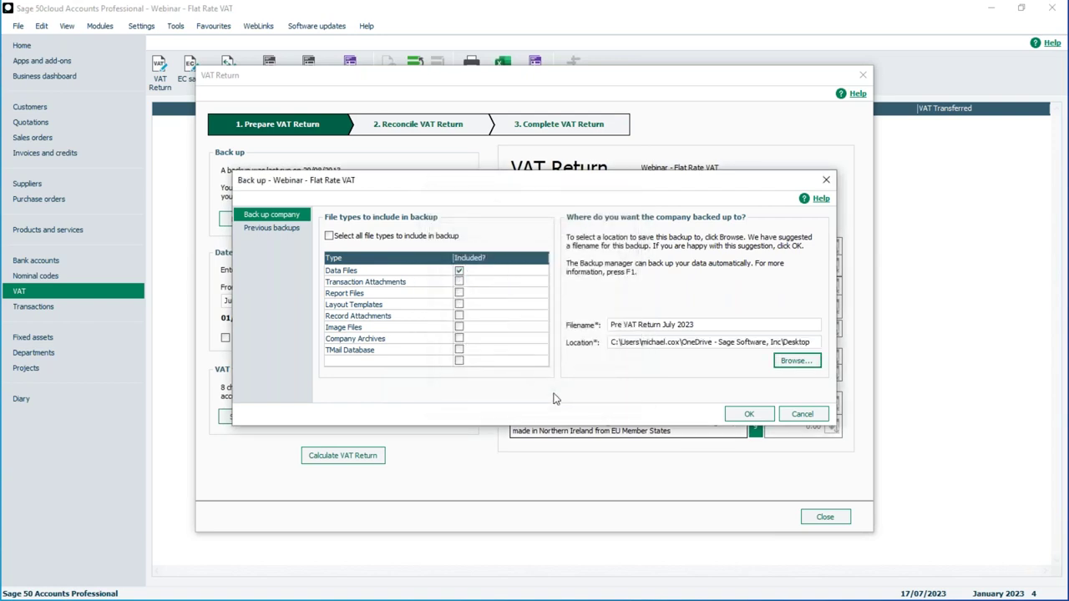
click(749, 416)
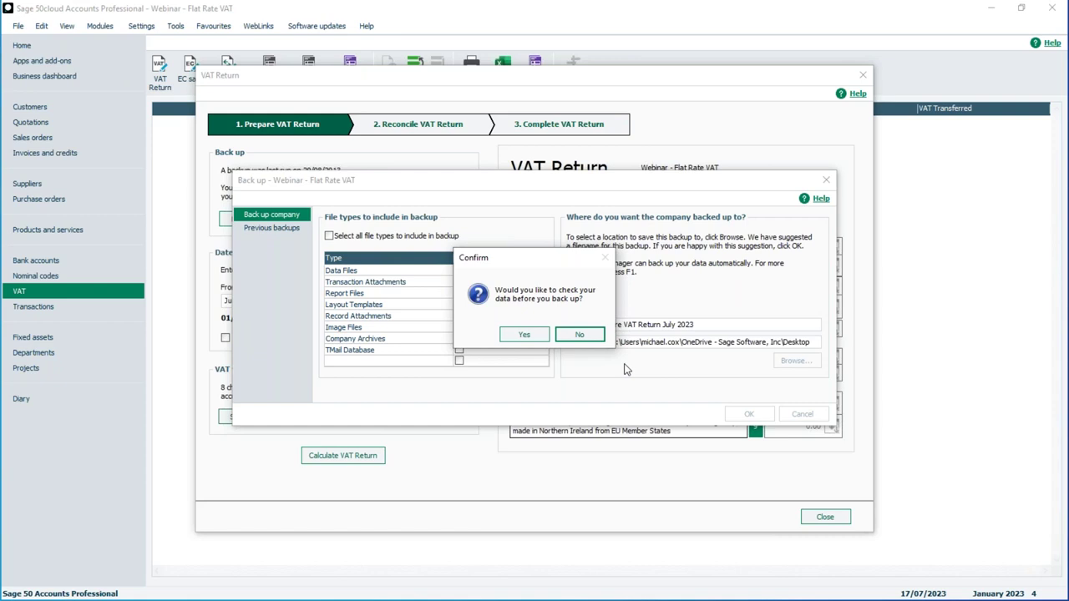
Step: Run the pre-backup data check and acknowledge that it found no problems
click(525, 335)
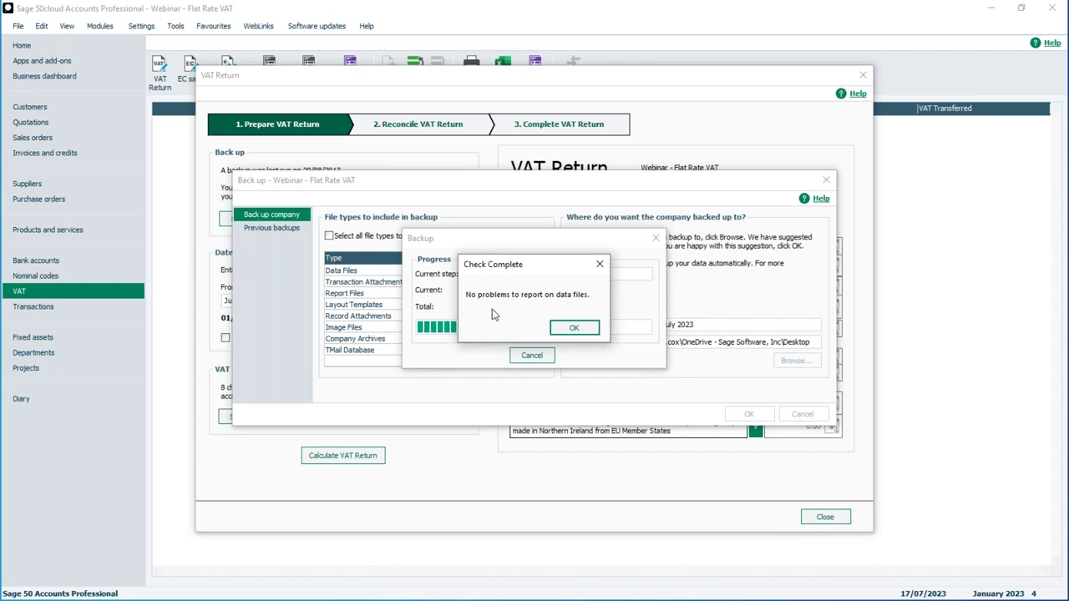
click(582, 330)
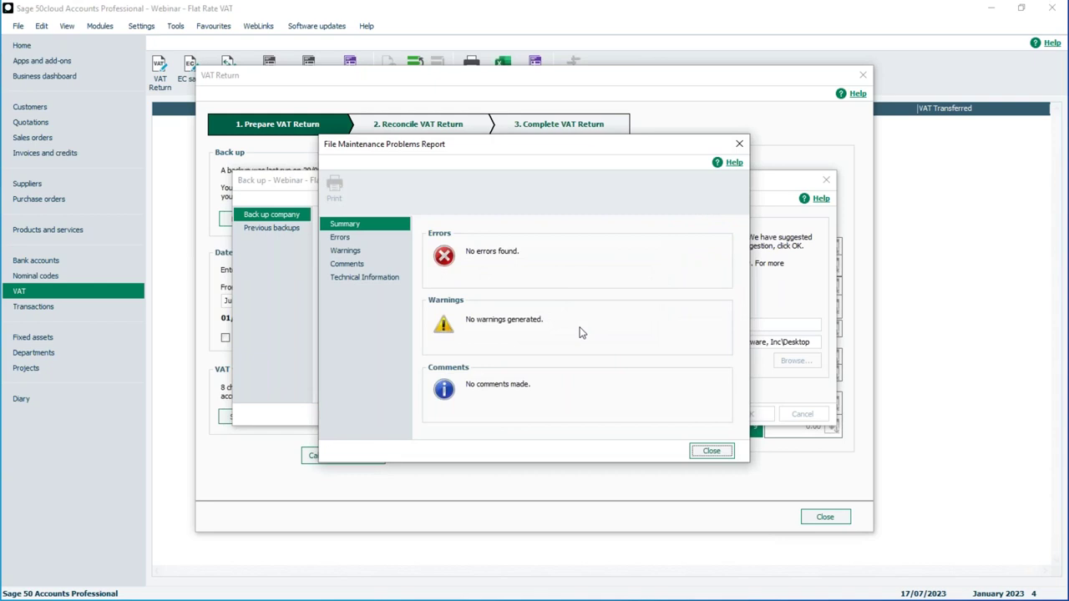
Step: Review the report's Errors, Warnings and Comments, close it, and confirm the successful backup
click(347, 240)
click(347, 250)
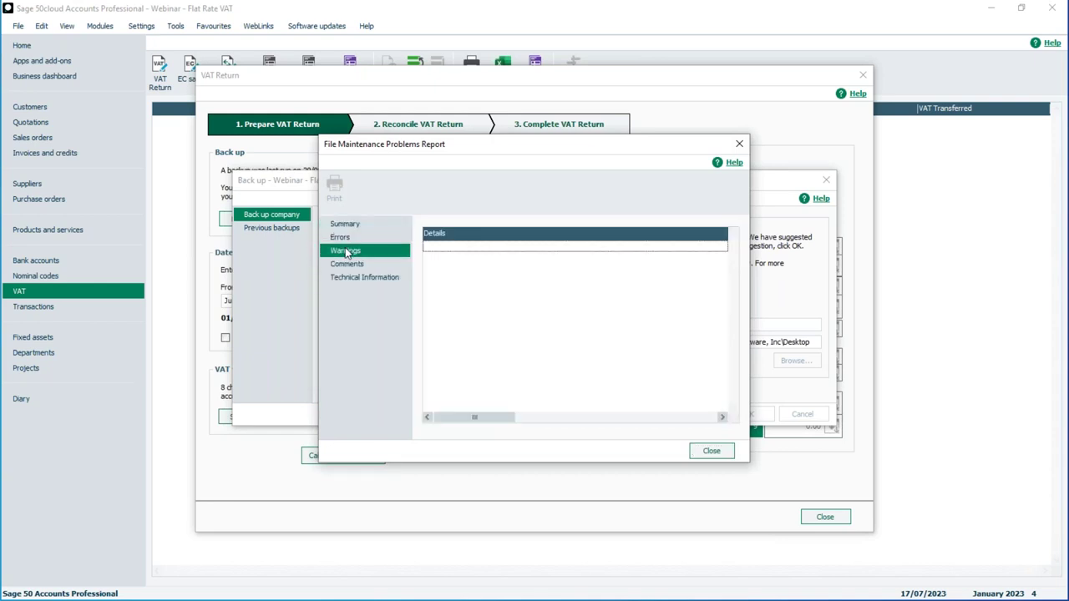
click(348, 265)
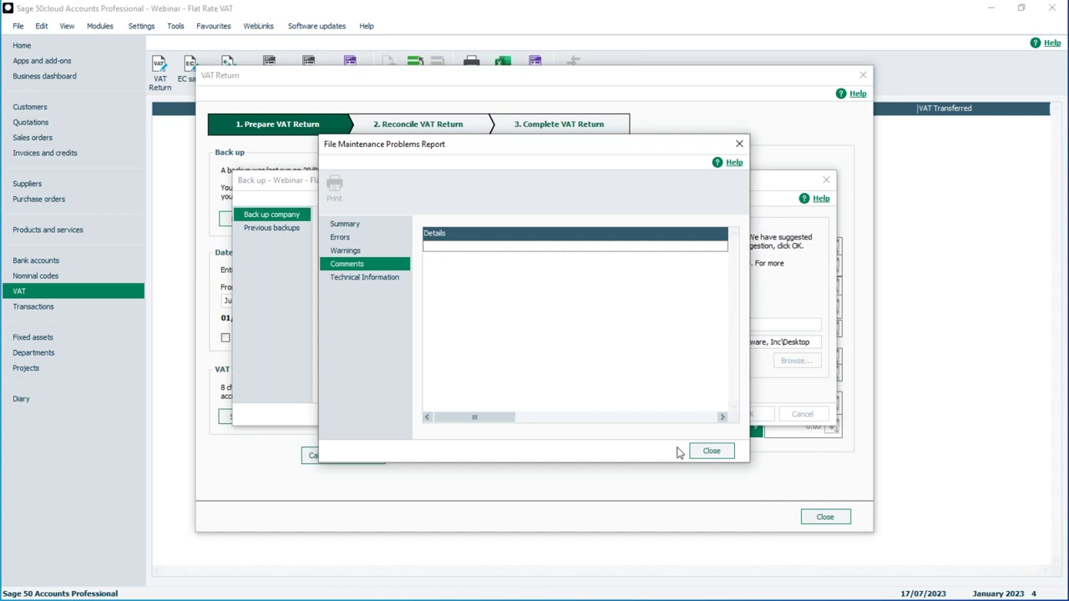
click(708, 451)
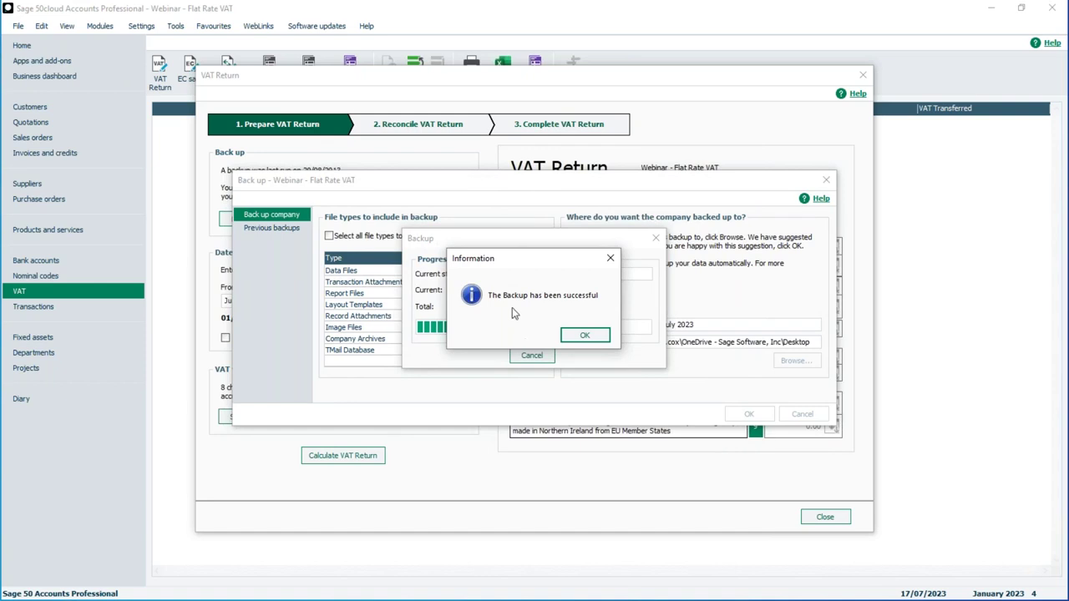
click(586, 336)
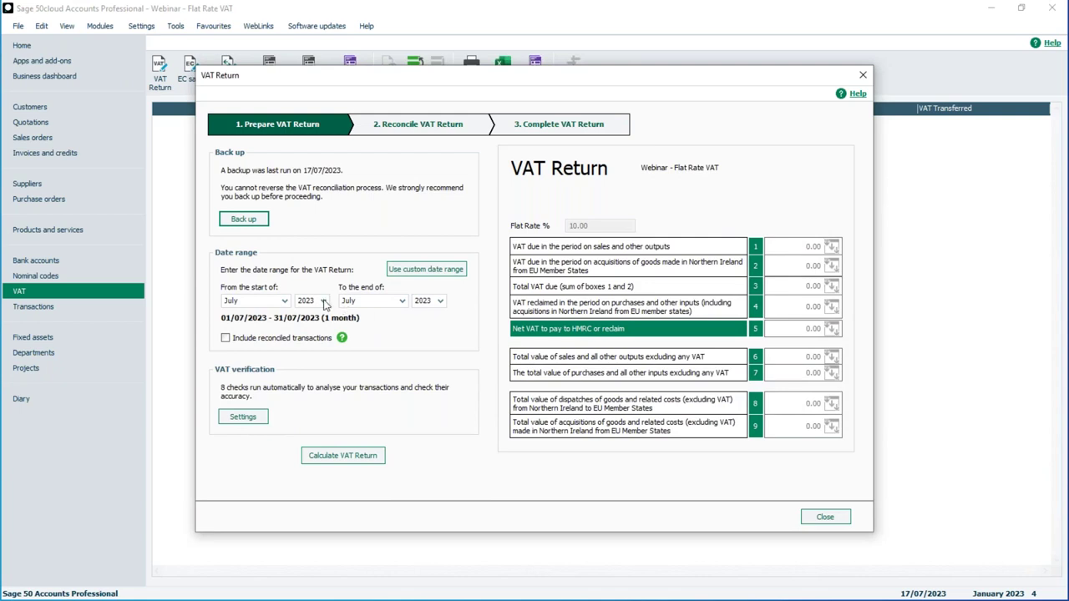
Step: Start the VAT period in May 2023, then show it as custom dates 01/05/2023–31/07/2023
click(285, 300)
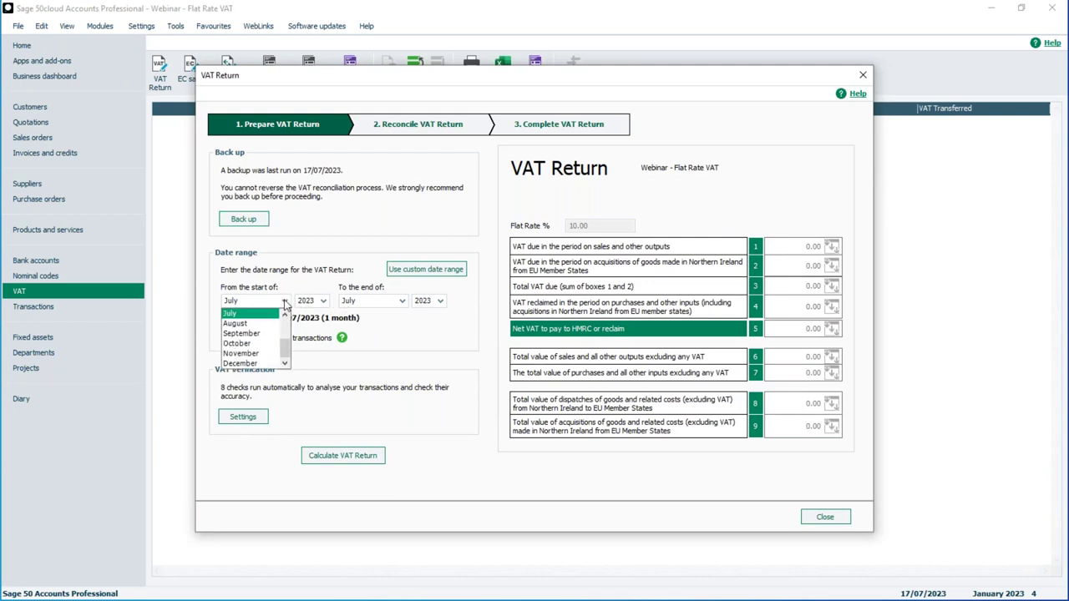
scroll(285, 319, up, 2)
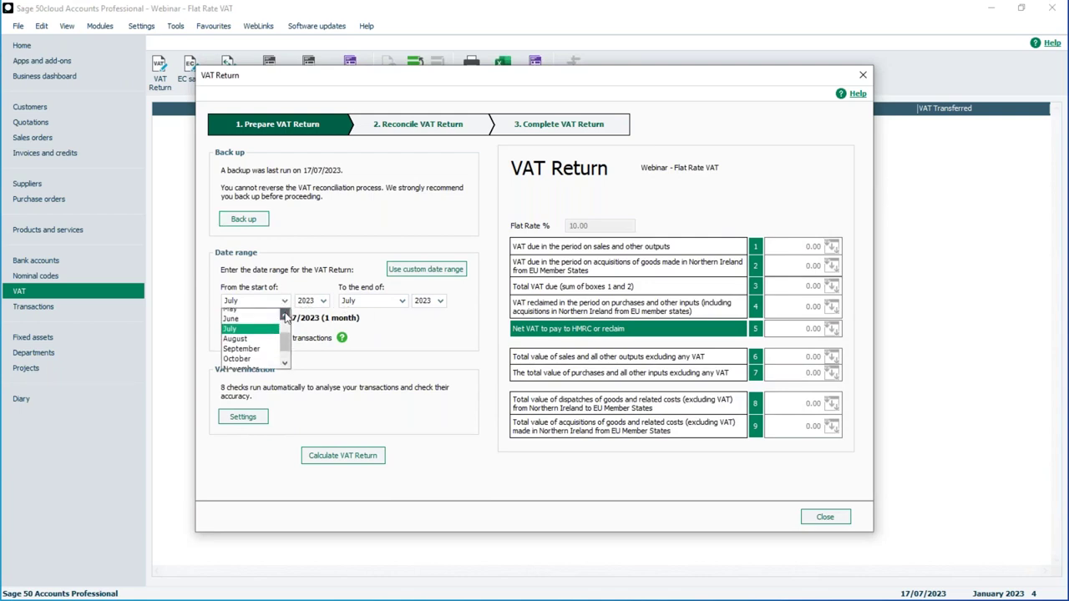
click(248, 317)
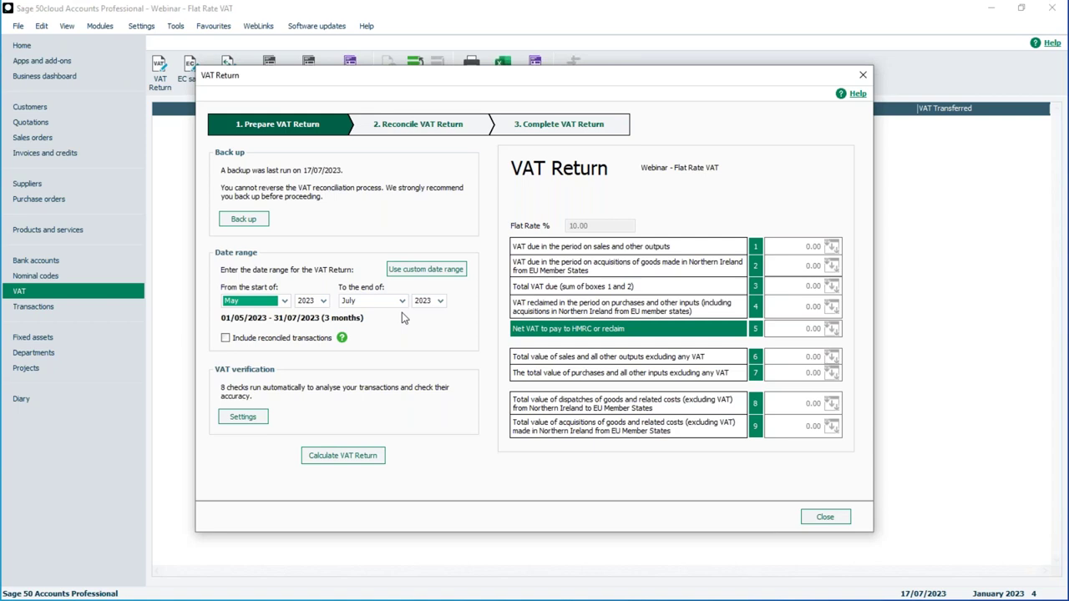
click(418, 275)
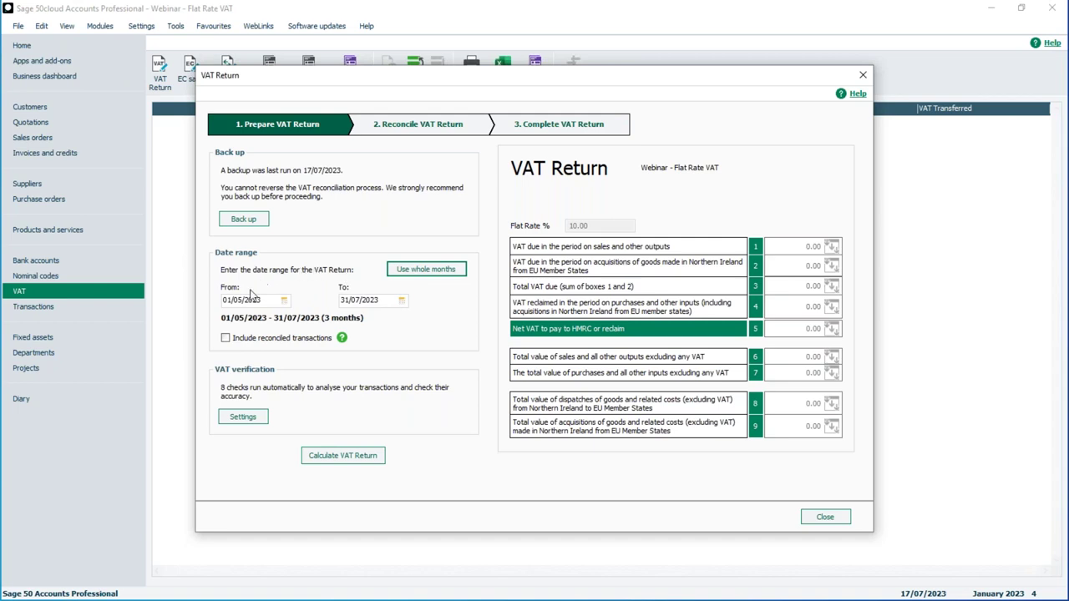
Step: Switch the VAT period back to whole months, May 2023 to July 2023
click(421, 272)
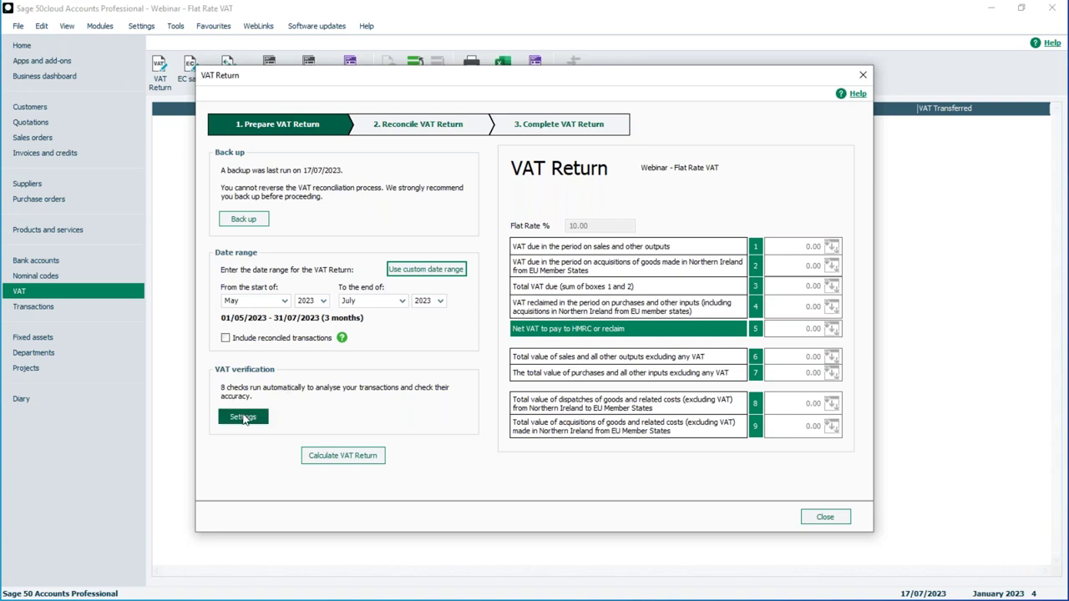
Step: Open VAT Verification Settings showing all checks enabled and 21.00%/18.00% rate limits
click(245, 417)
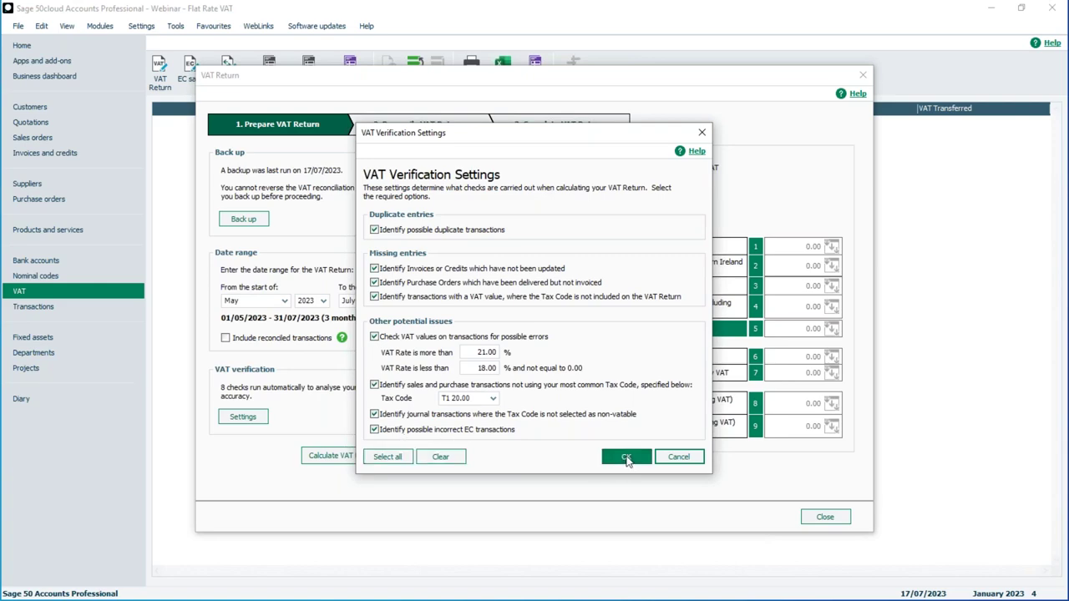
Step: Confirm the verification settings and calculate the May–July 2023 return, finding 4 transactions
click(626, 459)
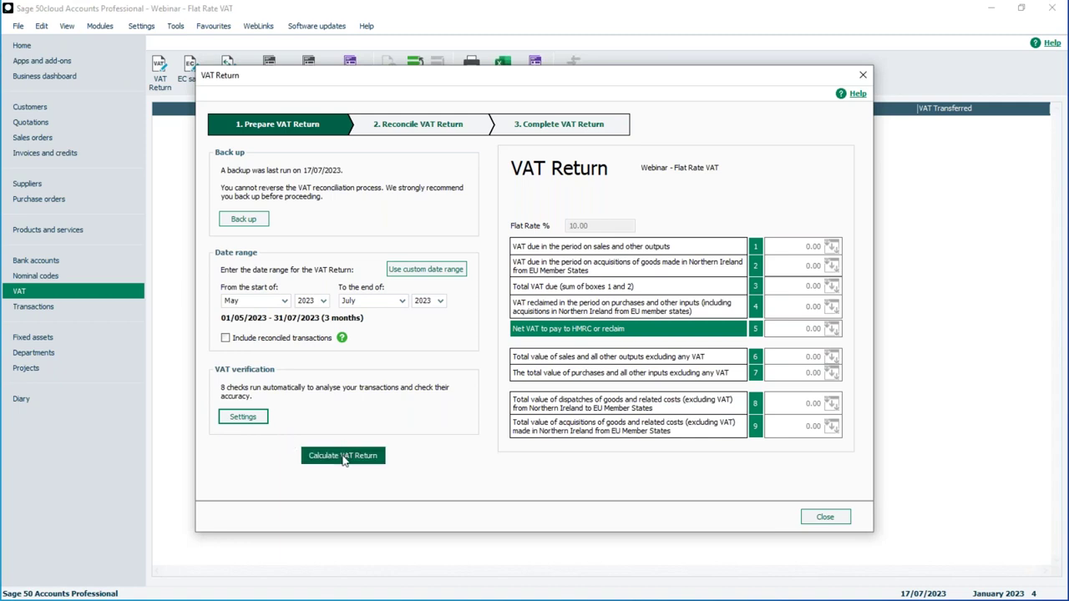
click(343, 457)
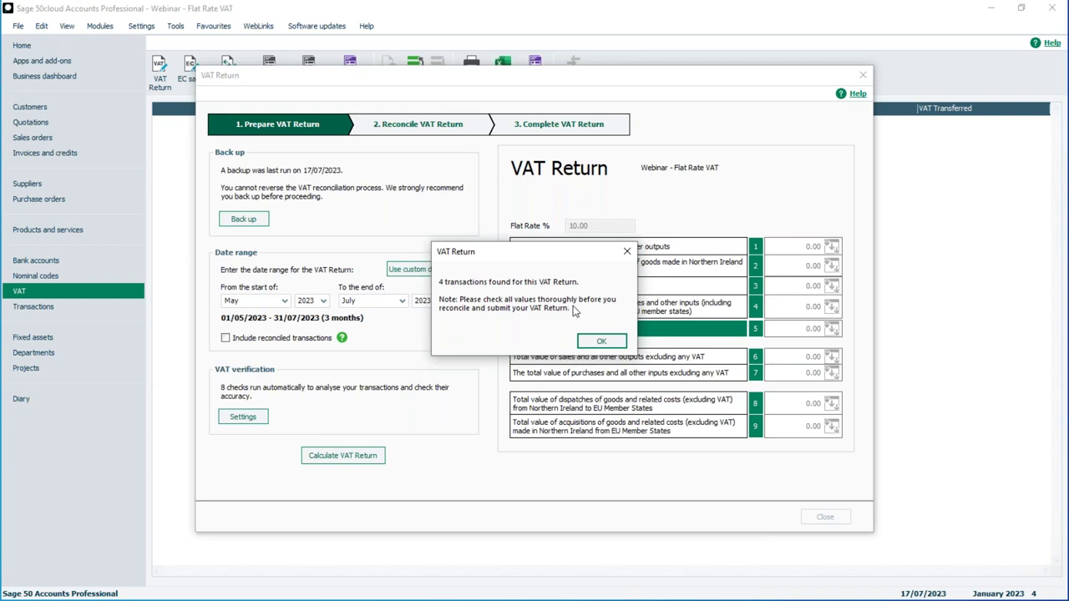
click(602, 342)
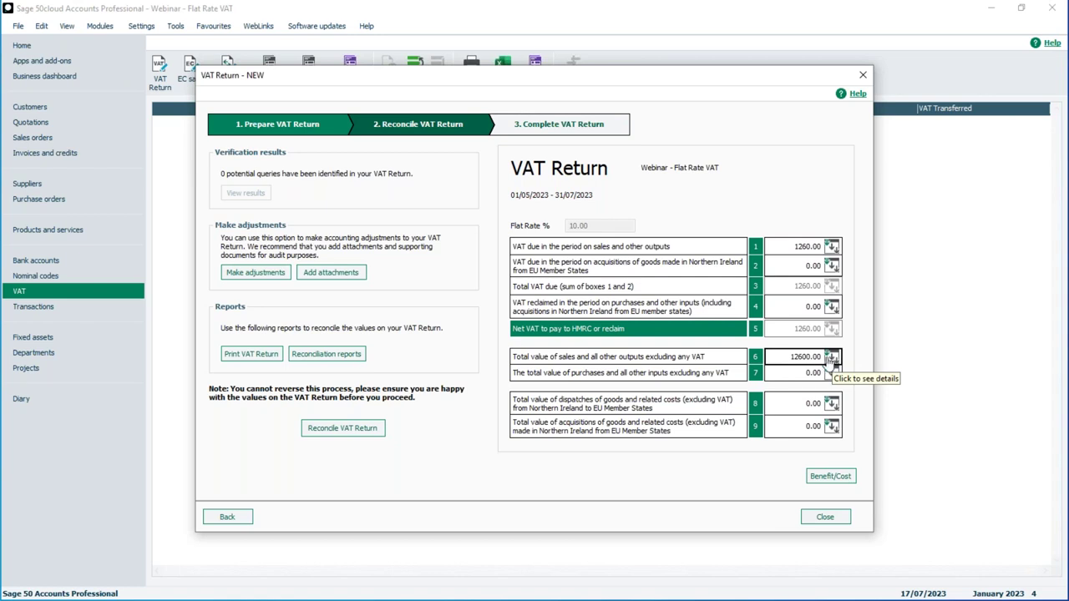
Step: Open box 6's VAT Breakdown and check the 600.00 T1 receipts and 12000.00 T1 sales invoices
click(832, 359)
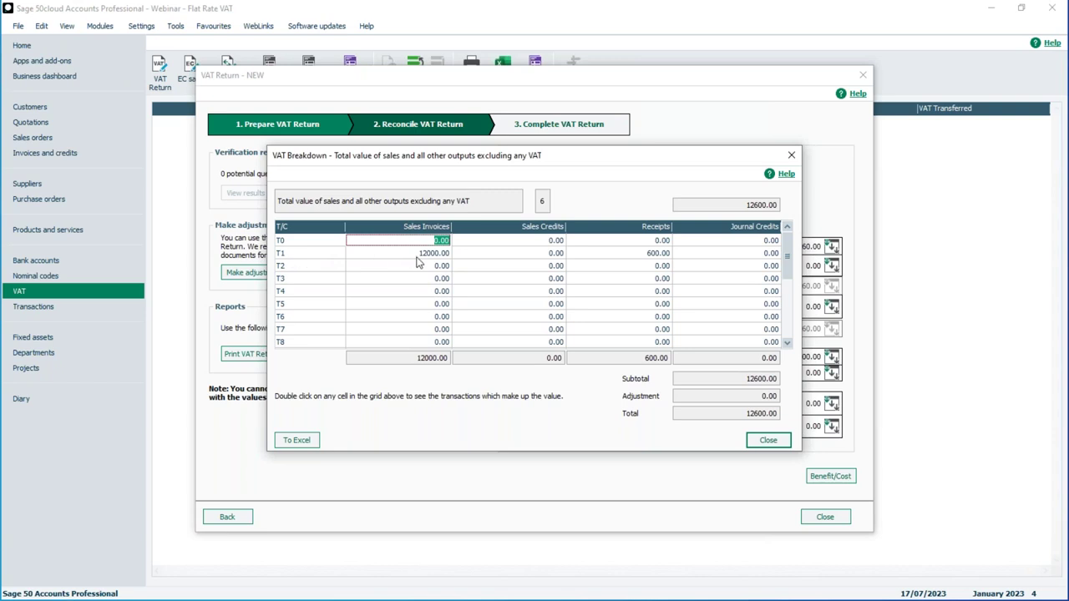
click(643, 254)
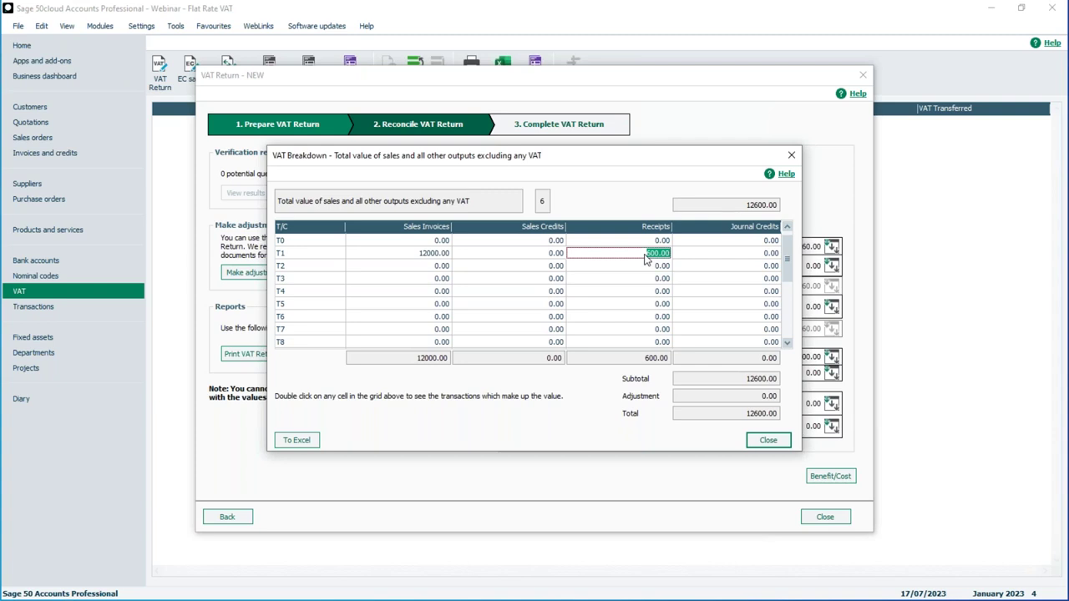
click(430, 256)
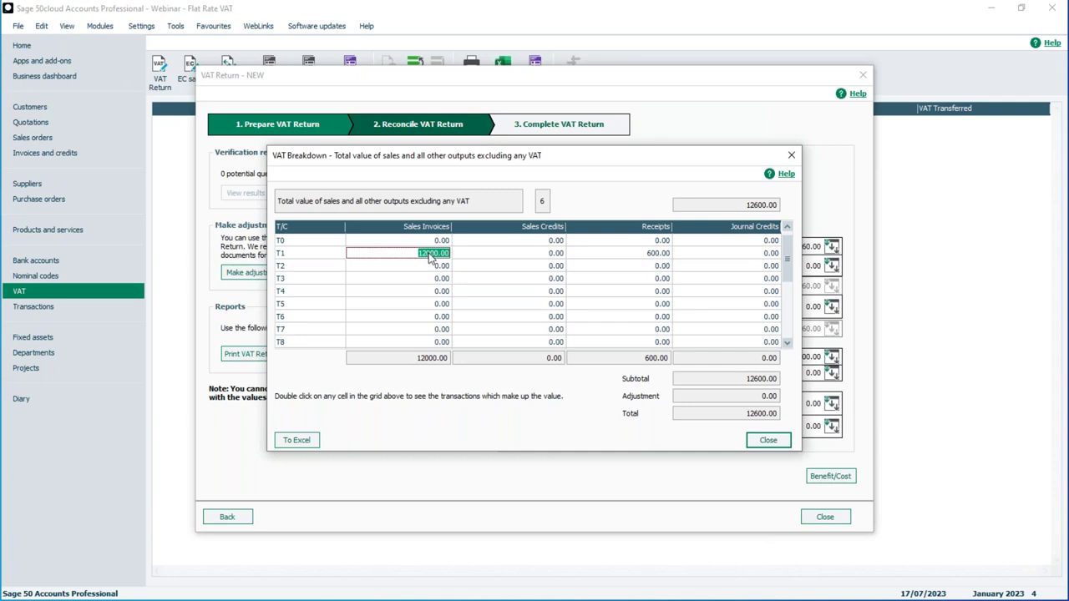
Step: Inspect the single 12000.00 T1 sales invoice transaction, then reopen and close box 6's breakdown
double_click(429, 255)
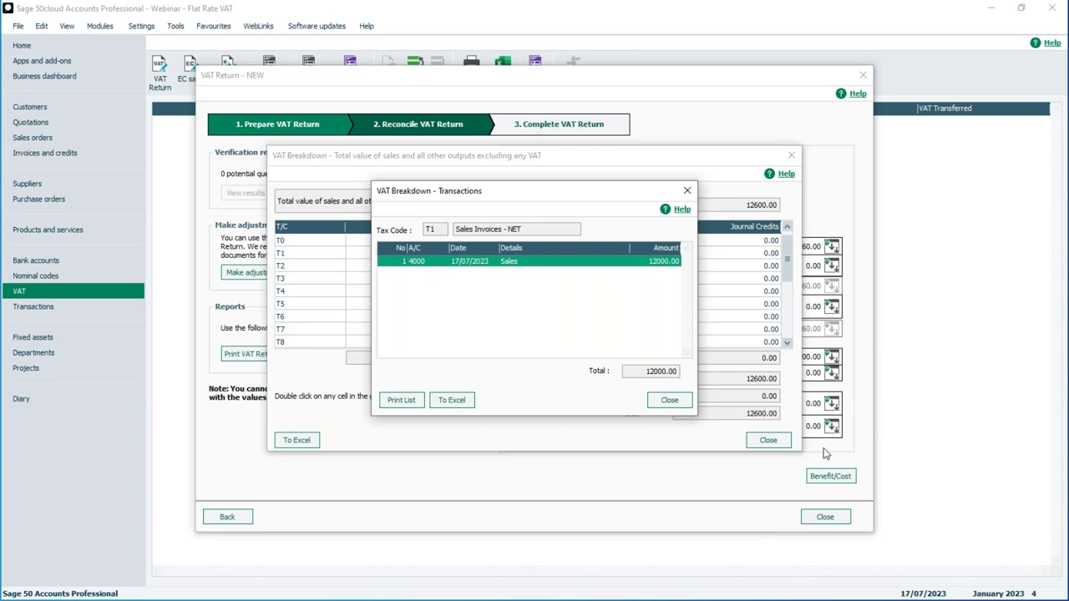
click(668, 401)
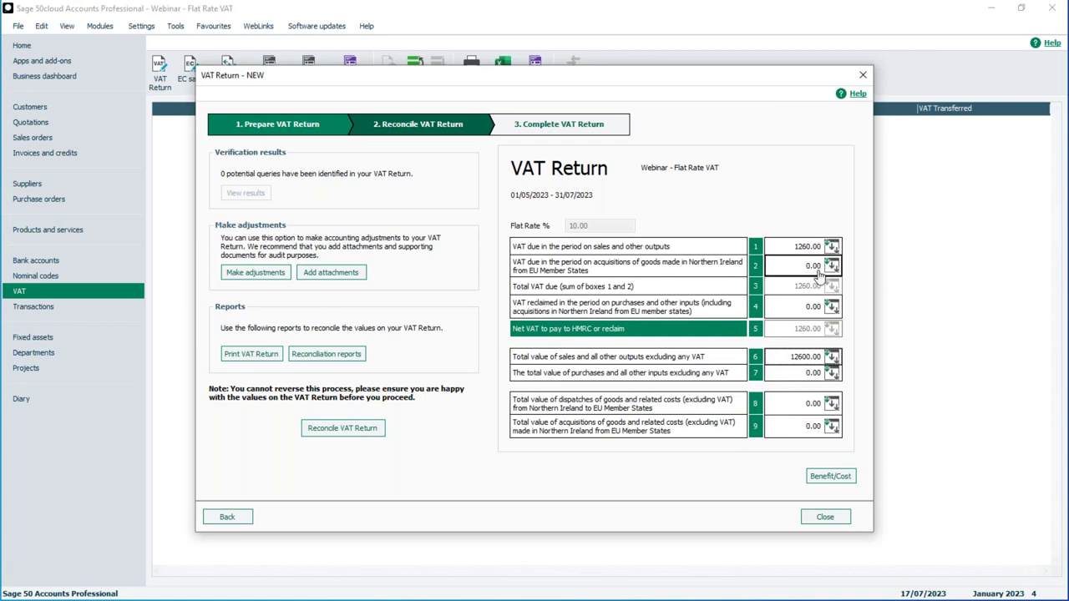
click(831, 359)
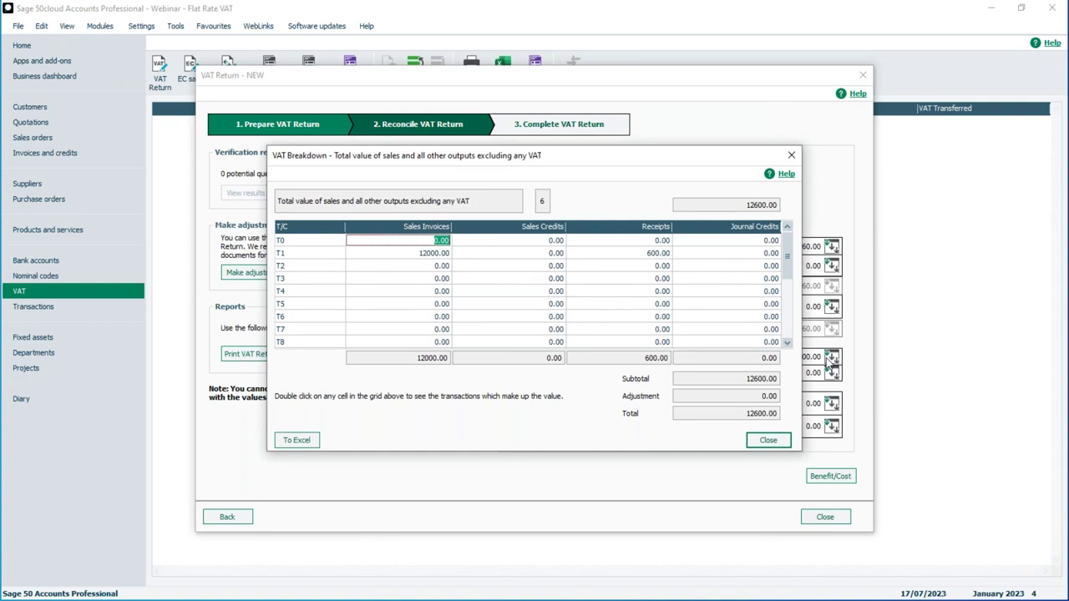
click(778, 447)
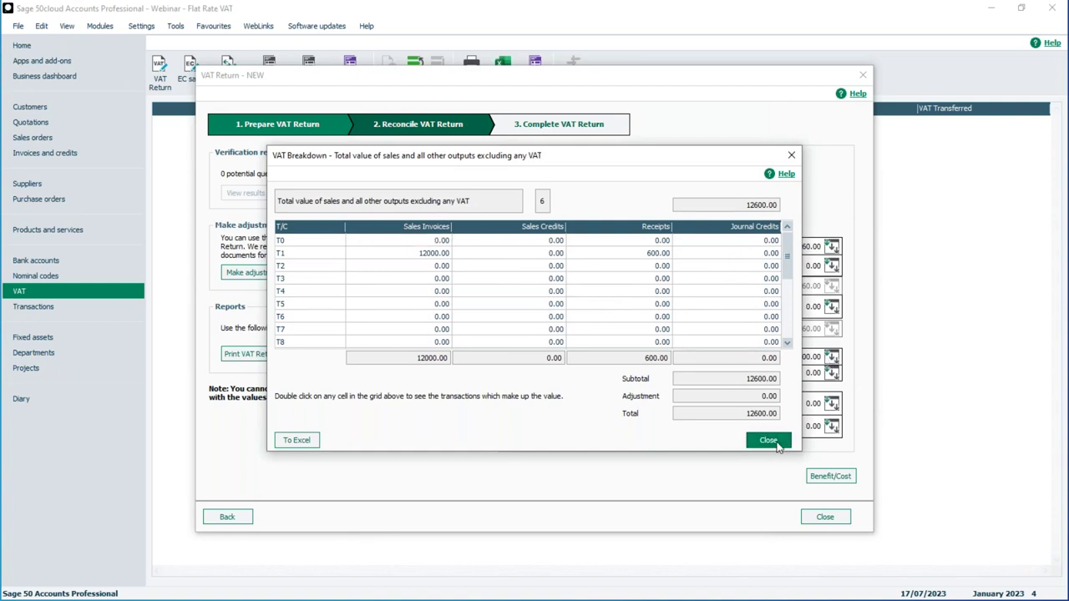
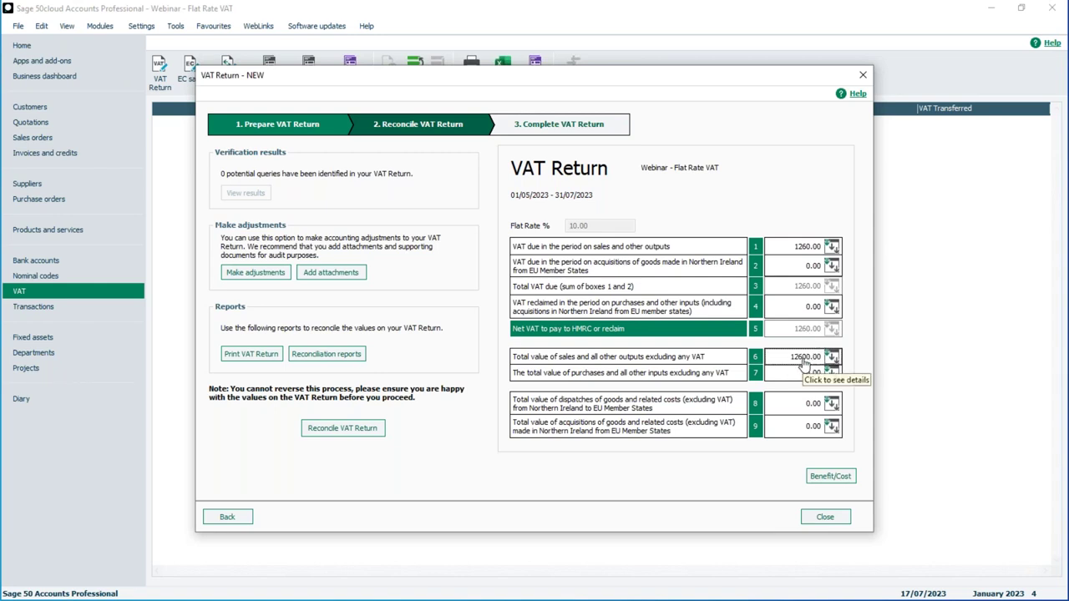
click(829, 477)
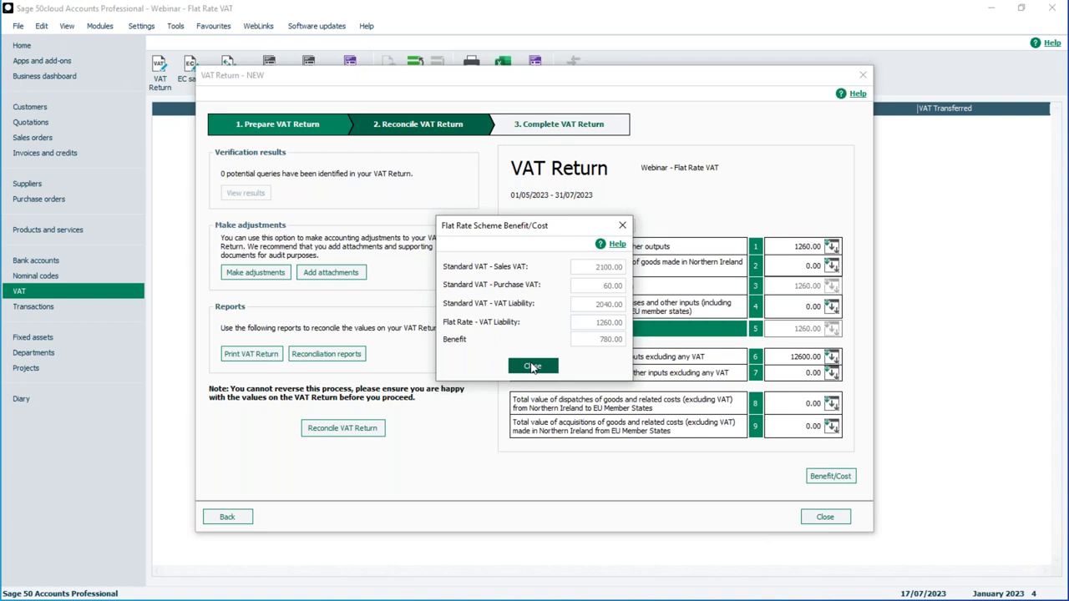
click(532, 366)
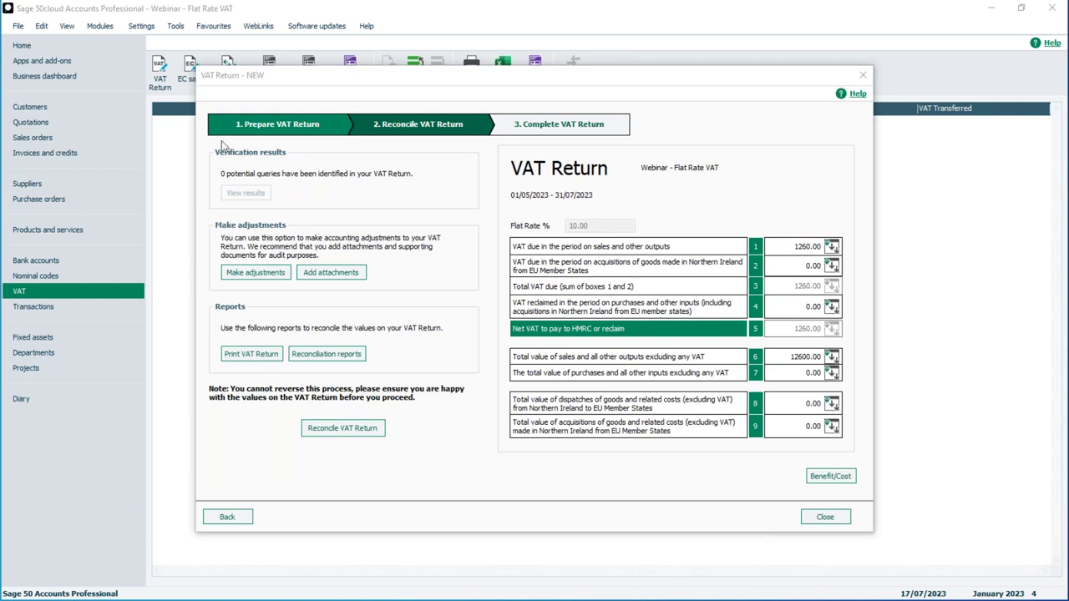
click(253, 357)
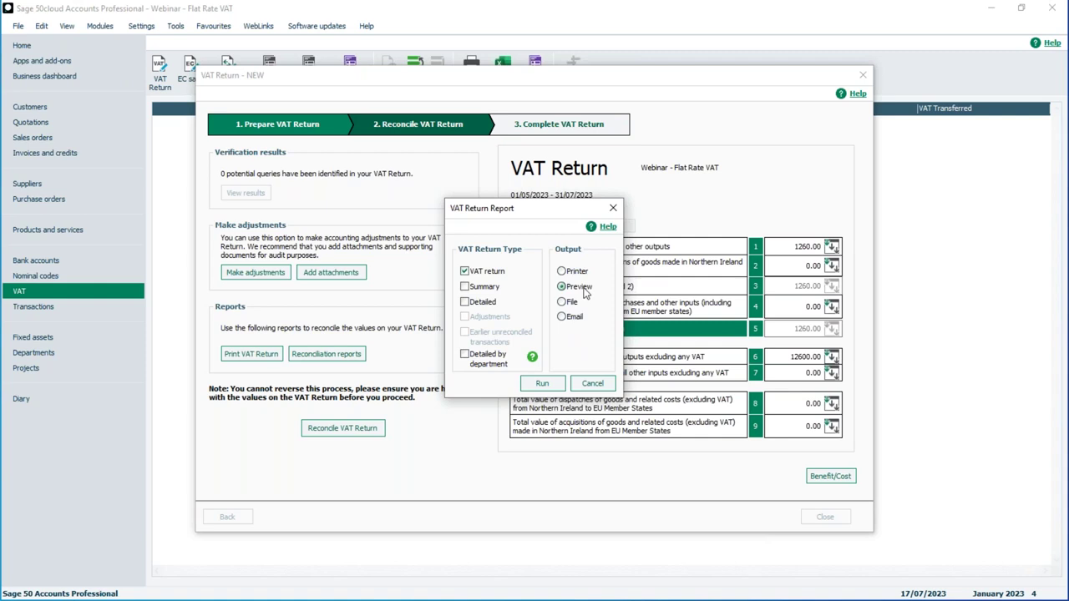
click(592, 383)
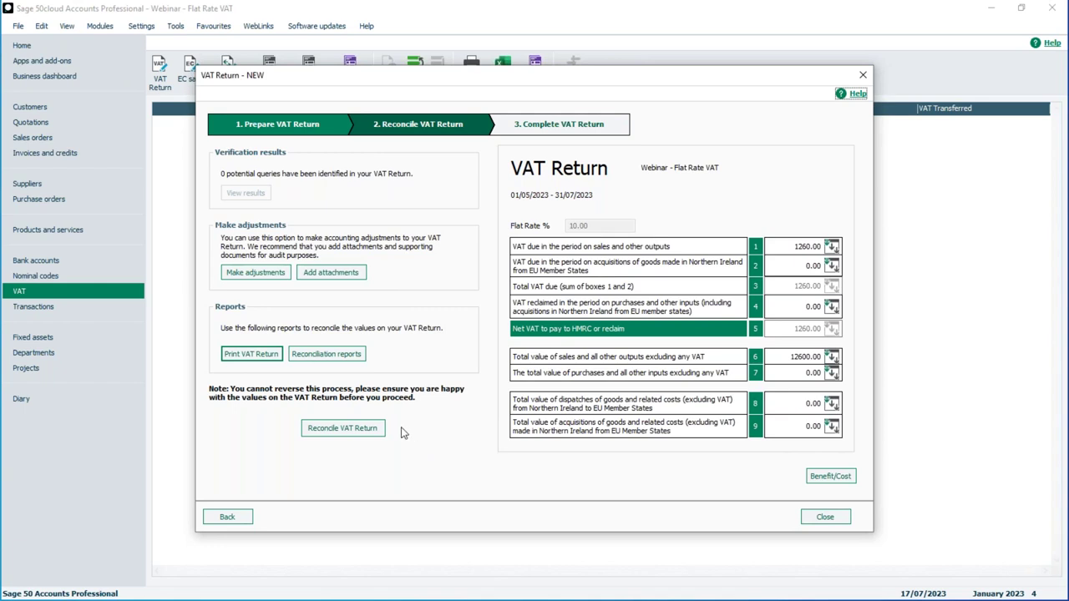
Step: Reconcile the 01/05/2023–31/07/2023 VAT return, flag its transactions, then reopen the pending return
click(339, 431)
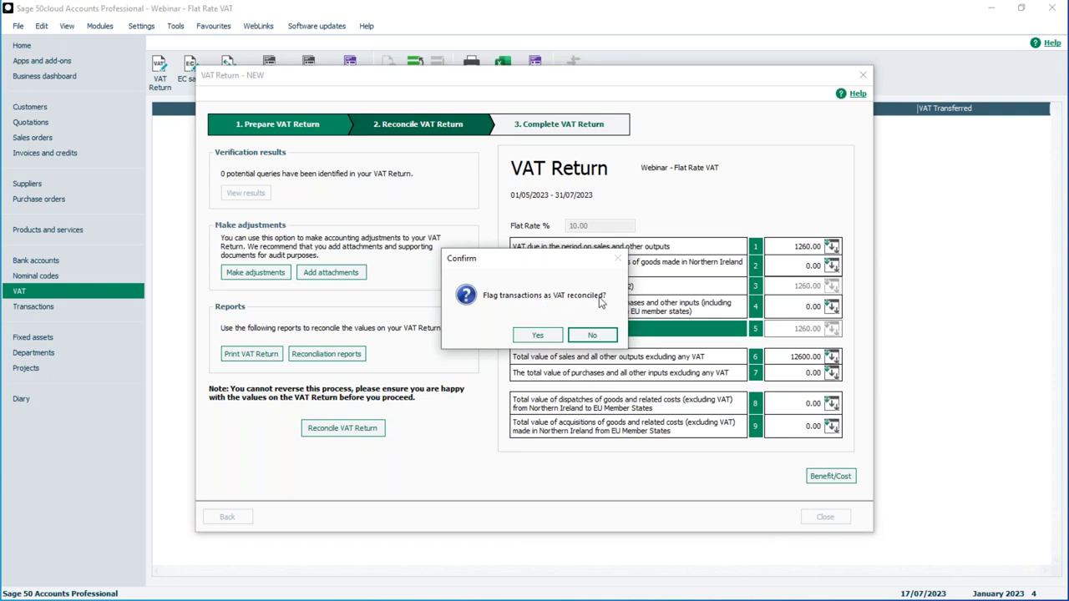
click(537, 336)
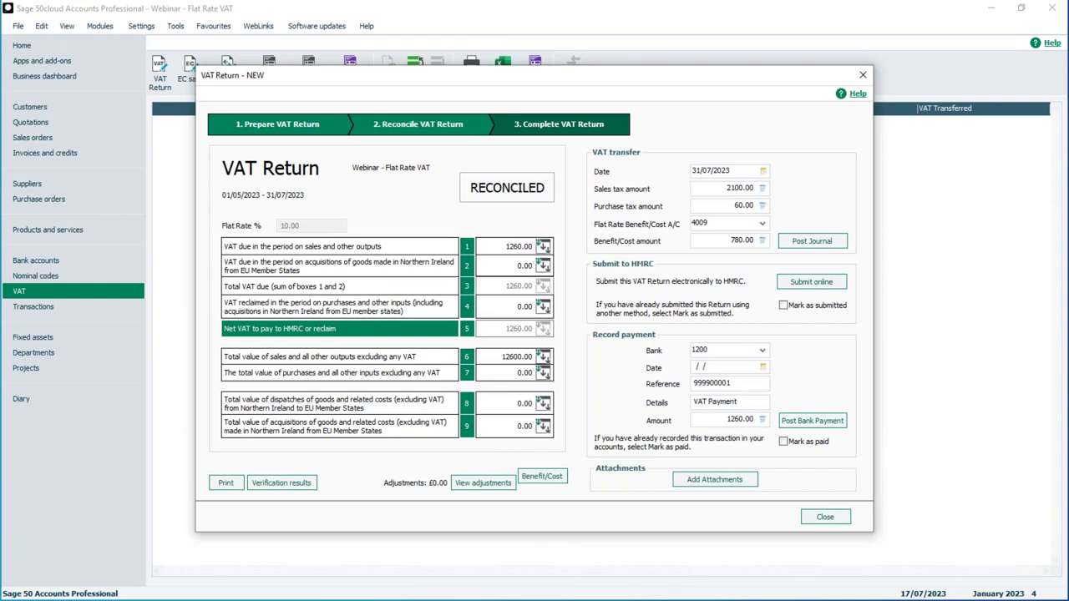
click(837, 518)
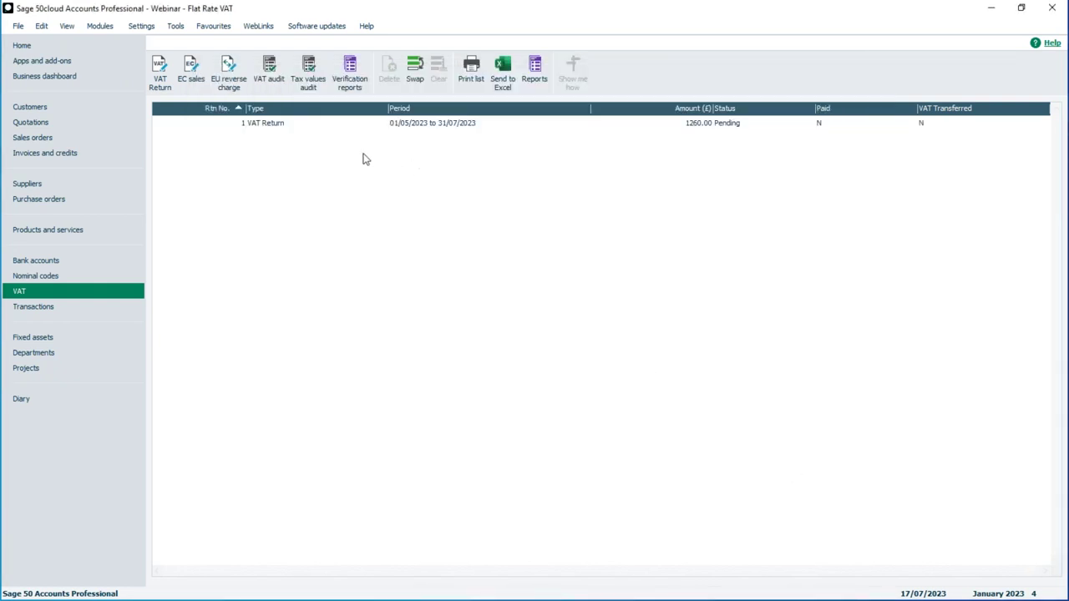
click(423, 127)
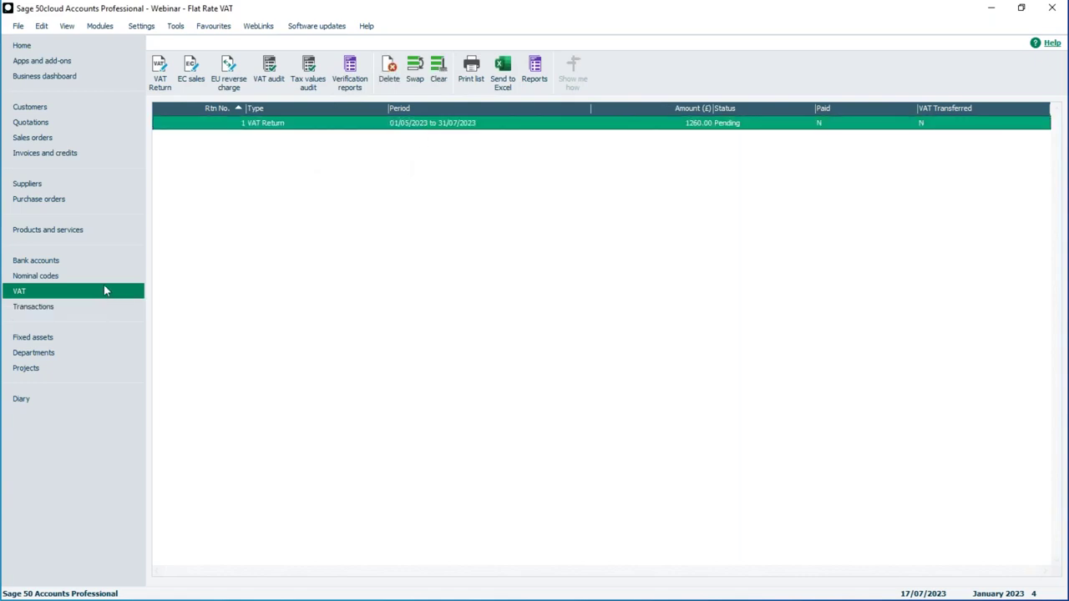
double_click(433, 124)
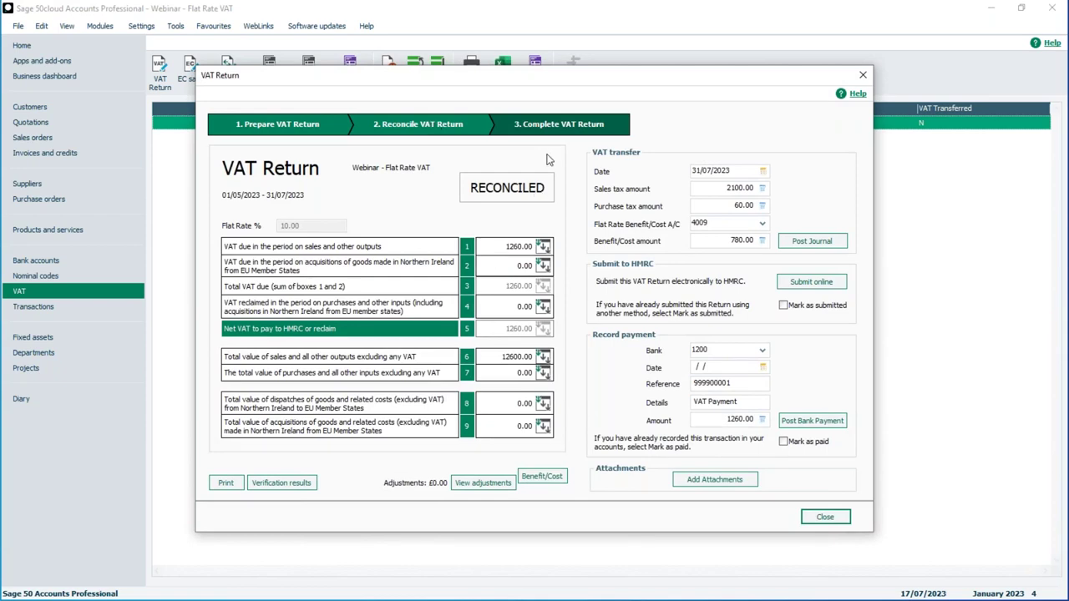
click(543, 247)
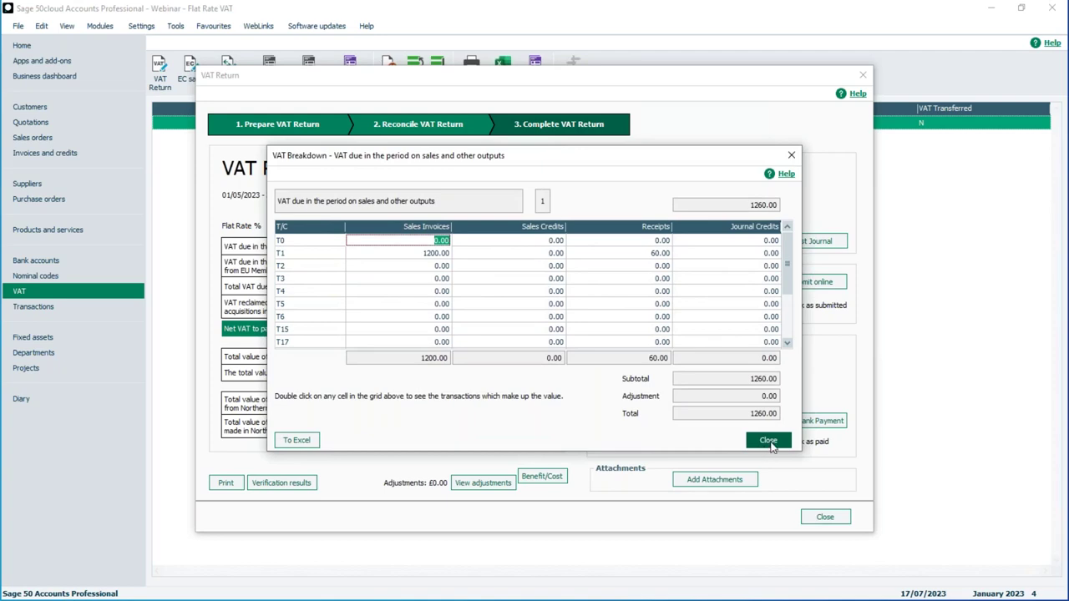
click(768, 441)
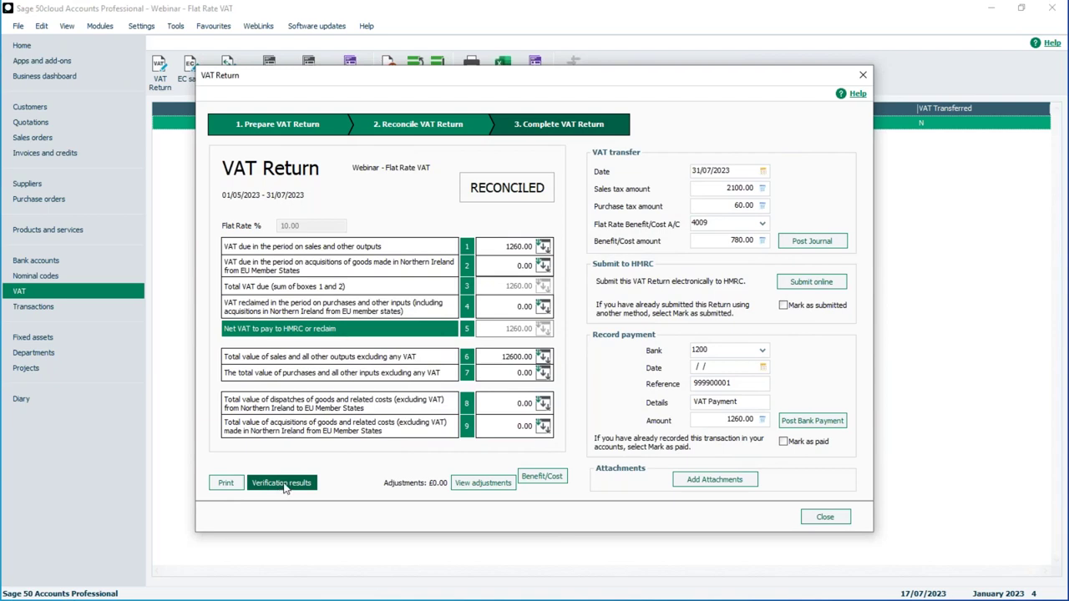
click(543, 478)
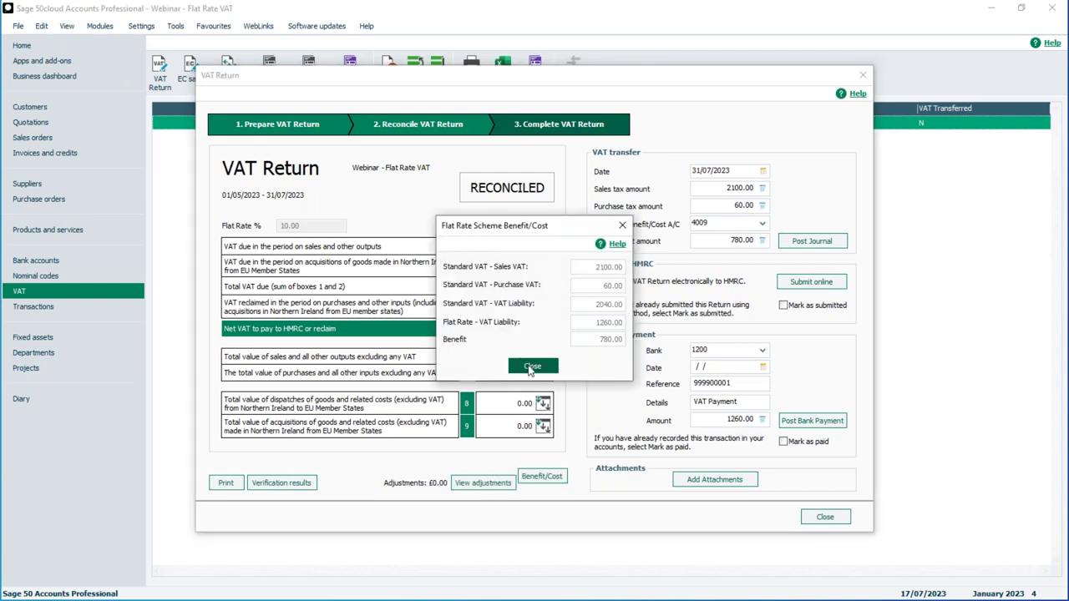
click(531, 368)
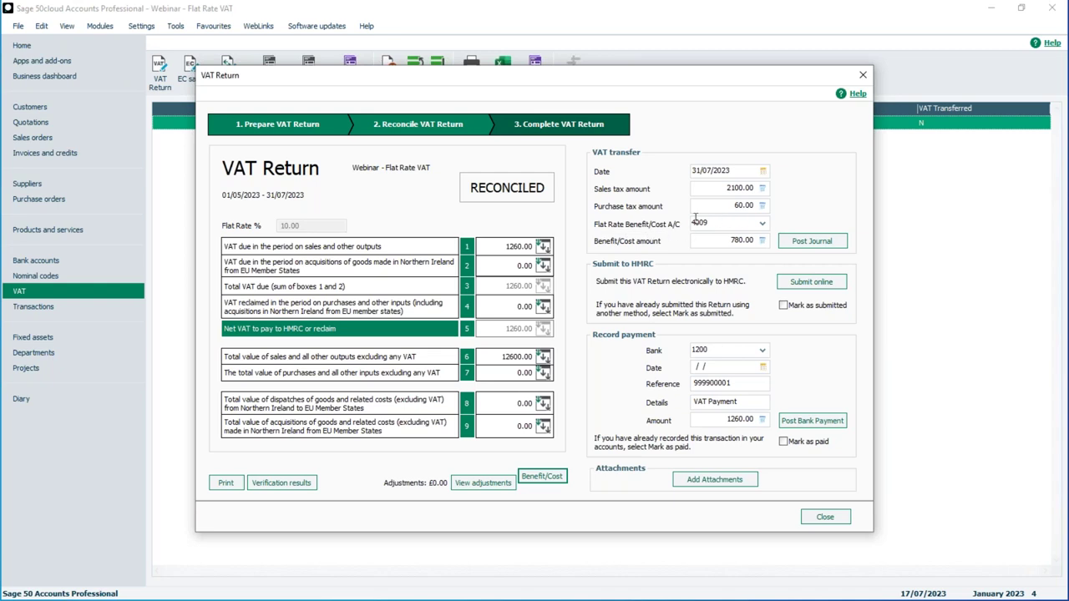
Step: Browse the Flat Rate Benefit/Cost A/C account lookup list
click(762, 223)
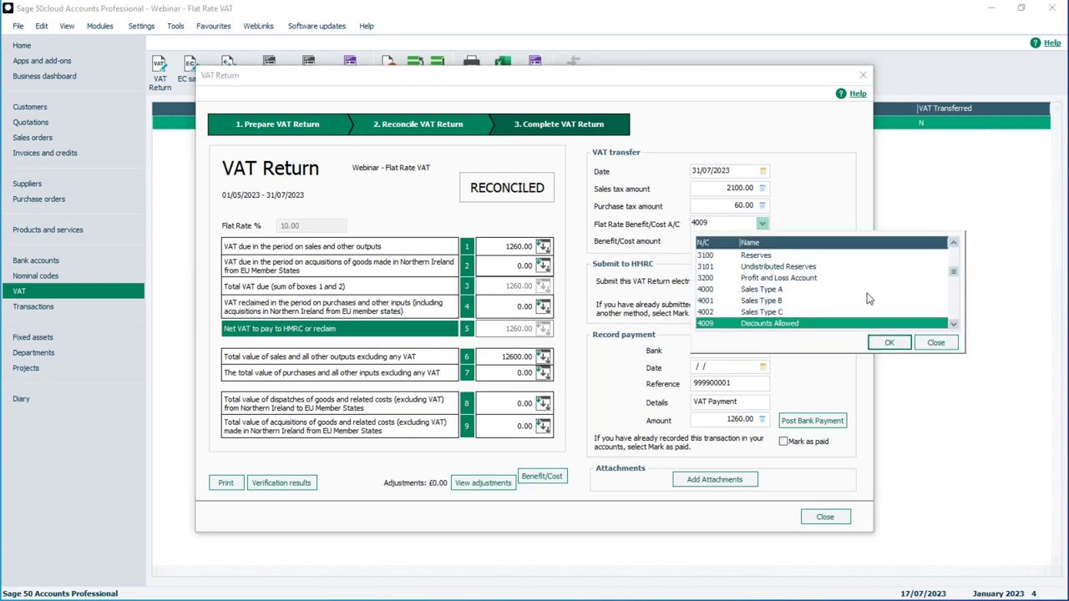
click(953, 325)
click(953, 325)
click(953, 326)
click(952, 326)
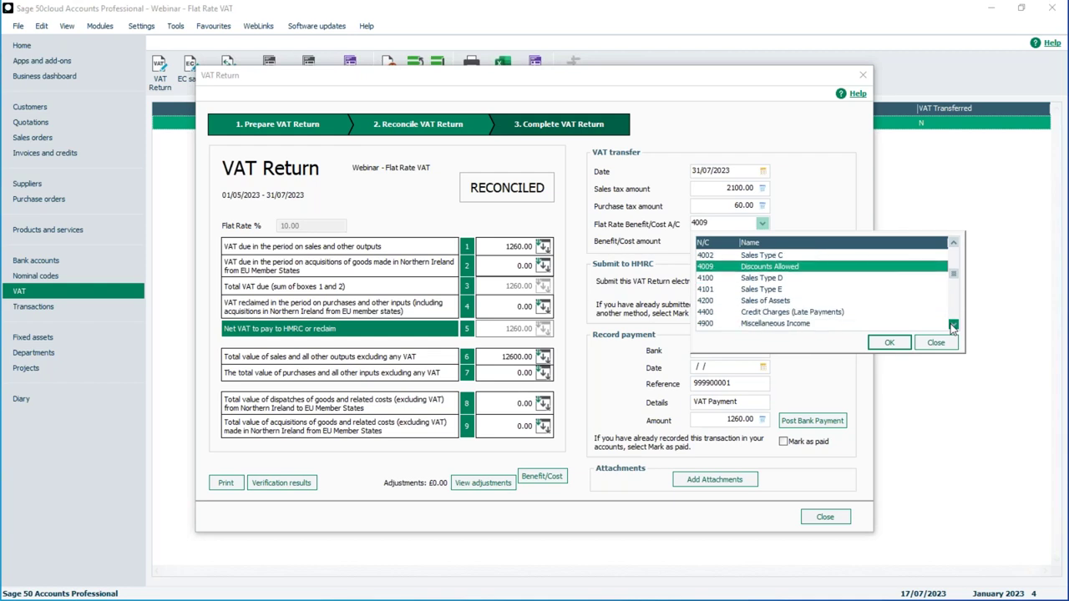
click(953, 325)
click(952, 325)
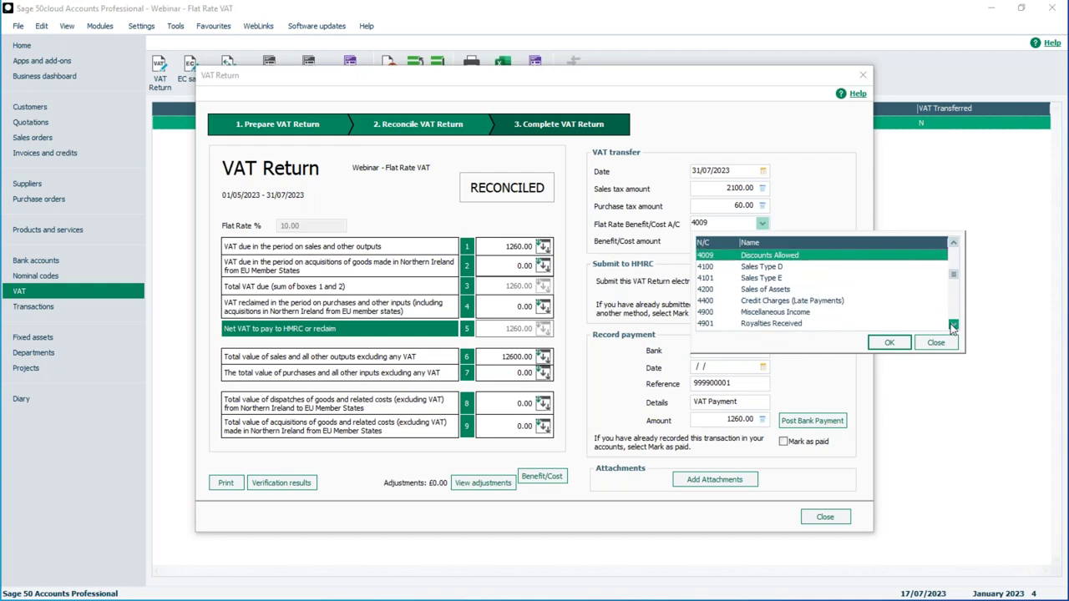
click(953, 326)
click(952, 326)
click(953, 325)
click(953, 325)
click(952, 326)
click(953, 325)
click(953, 325)
click(952, 326)
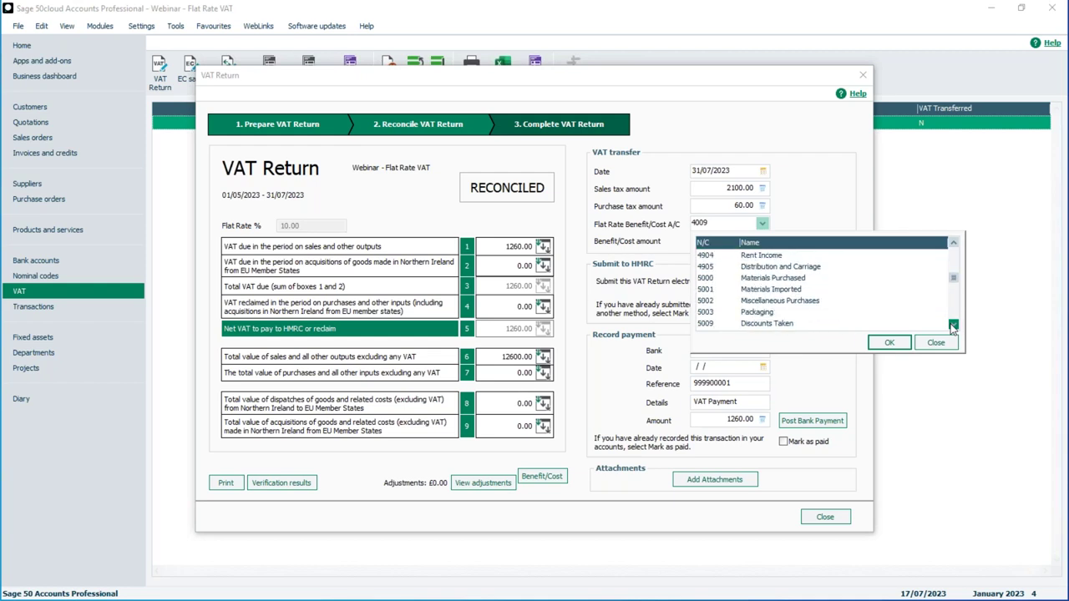
click(953, 325)
click(953, 326)
click(953, 326)
click(952, 326)
click(953, 325)
click(952, 326)
click(953, 326)
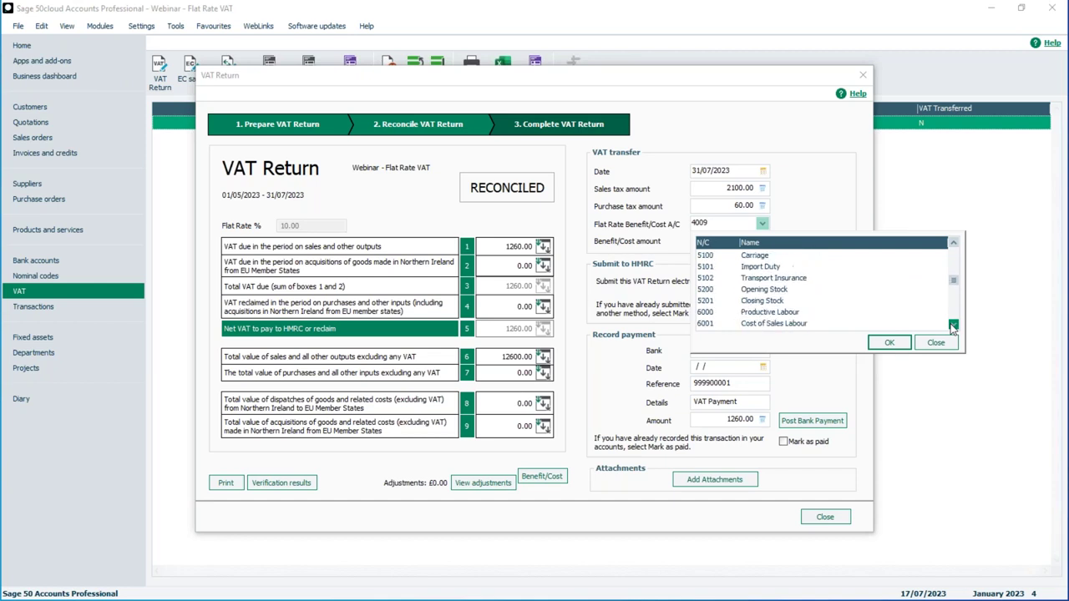
click(952, 243)
click(952, 243)
click(952, 243)
click(952, 243)
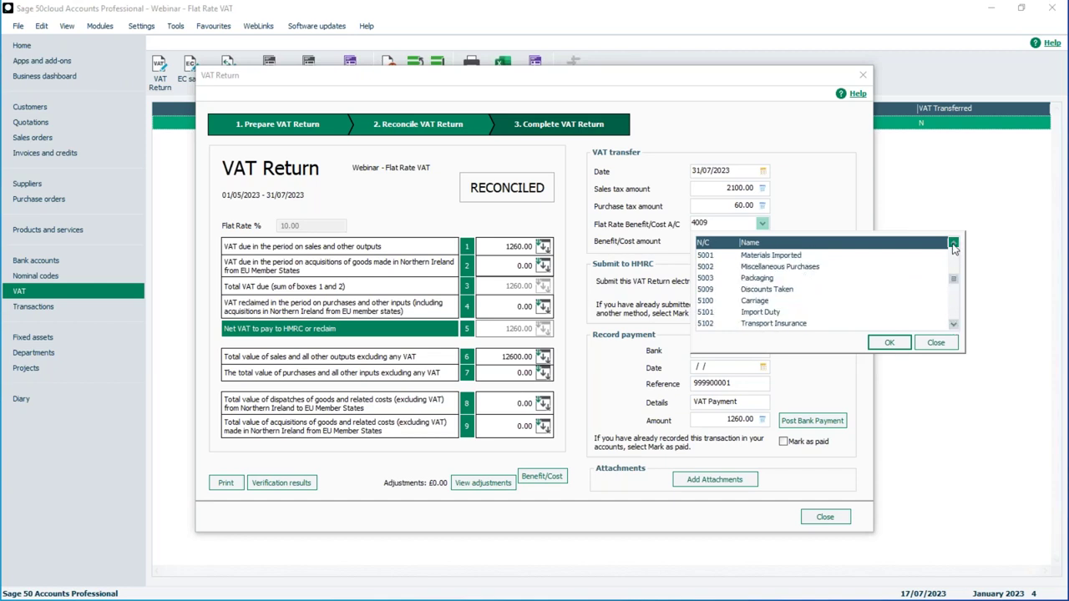
click(953, 243)
click(953, 243)
click(952, 243)
click(953, 243)
click(953, 243)
click(953, 243)
click(953, 243)
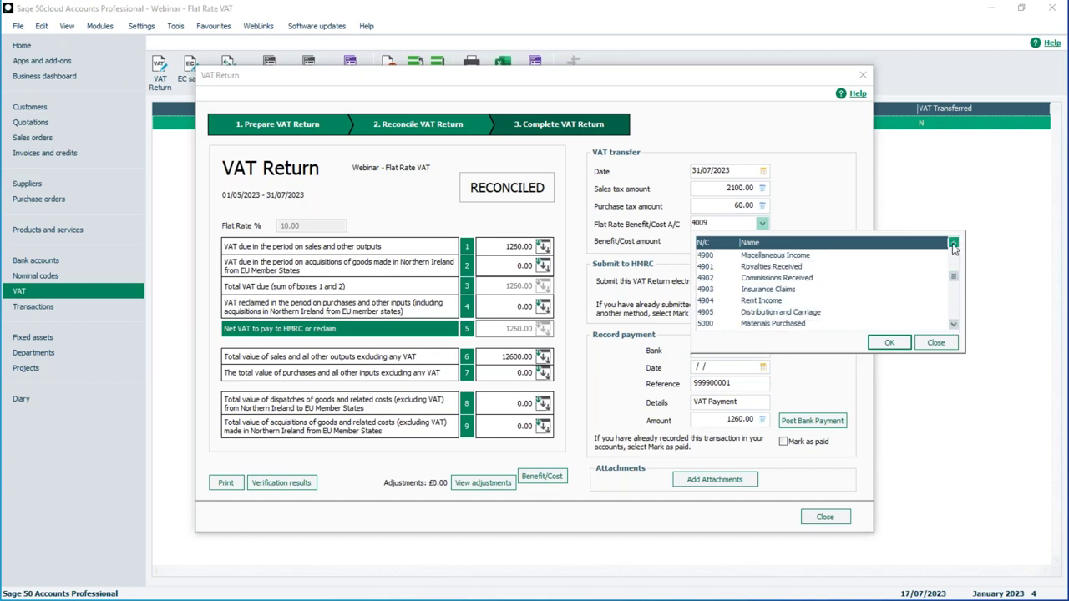
click(952, 242)
click(953, 243)
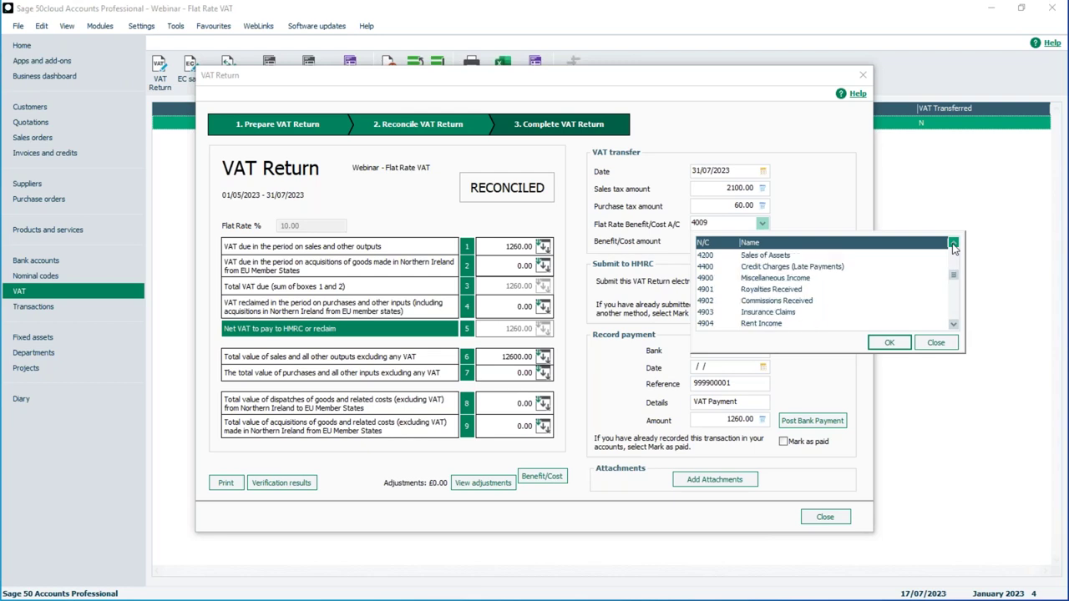
click(952, 243)
click(953, 243)
click(953, 243)
click(953, 243)
click(952, 243)
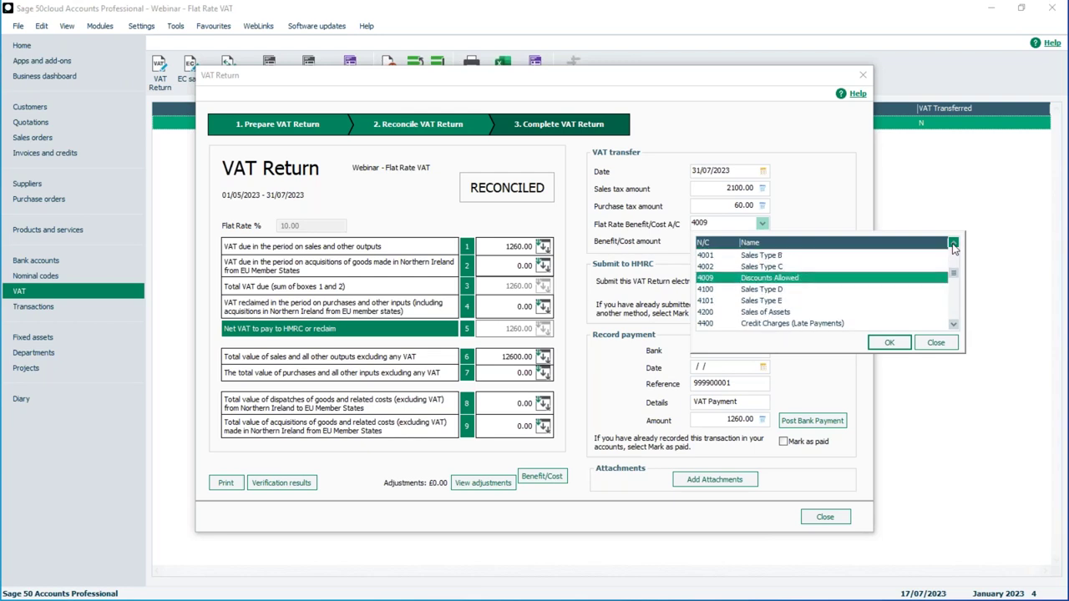
Step: Keep account 4009 for the 780.00 benefit and post the VAT transfer journal
click(953, 324)
click(952, 324)
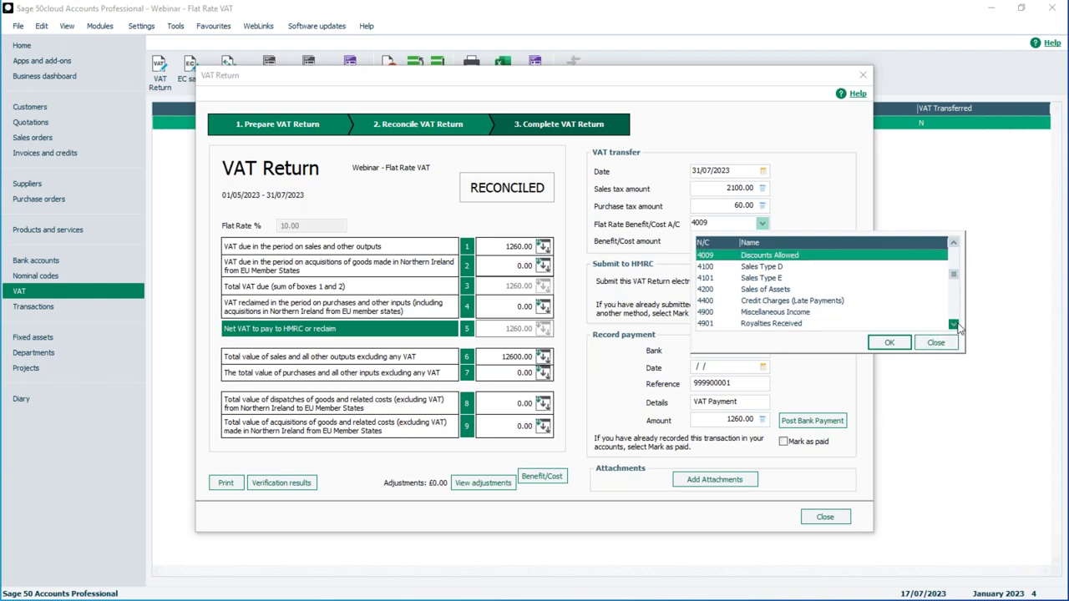
click(953, 324)
click(953, 324)
click(952, 324)
click(953, 324)
click(952, 324)
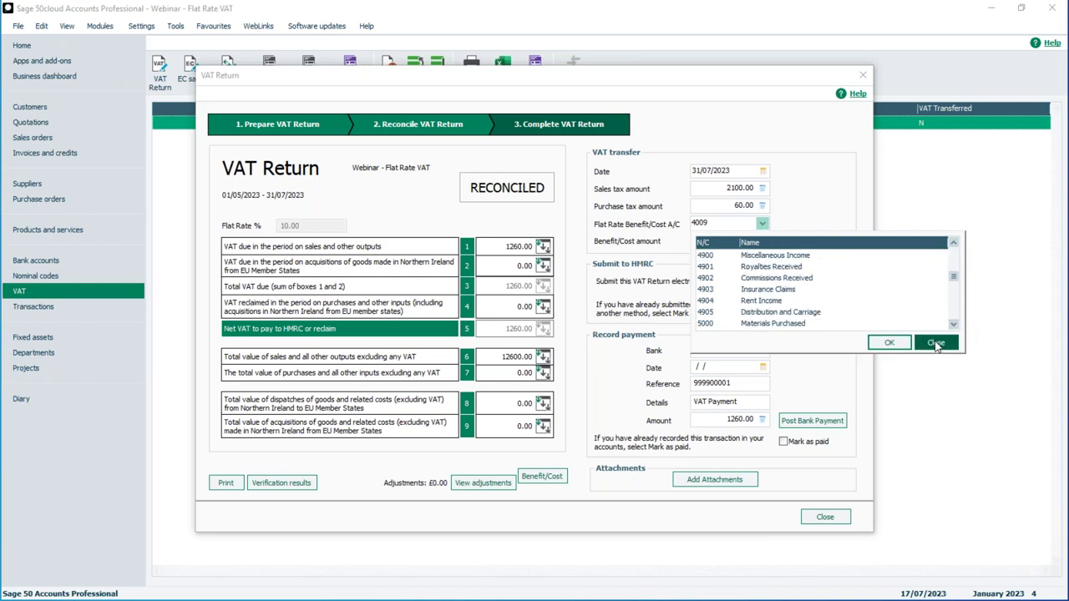
click(935, 343)
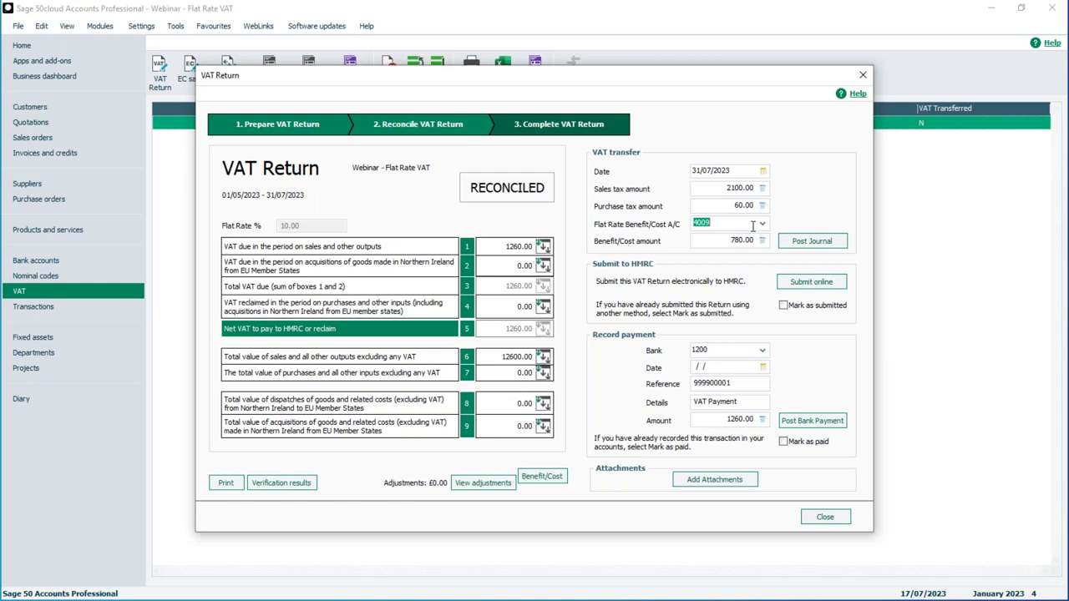
click(825, 245)
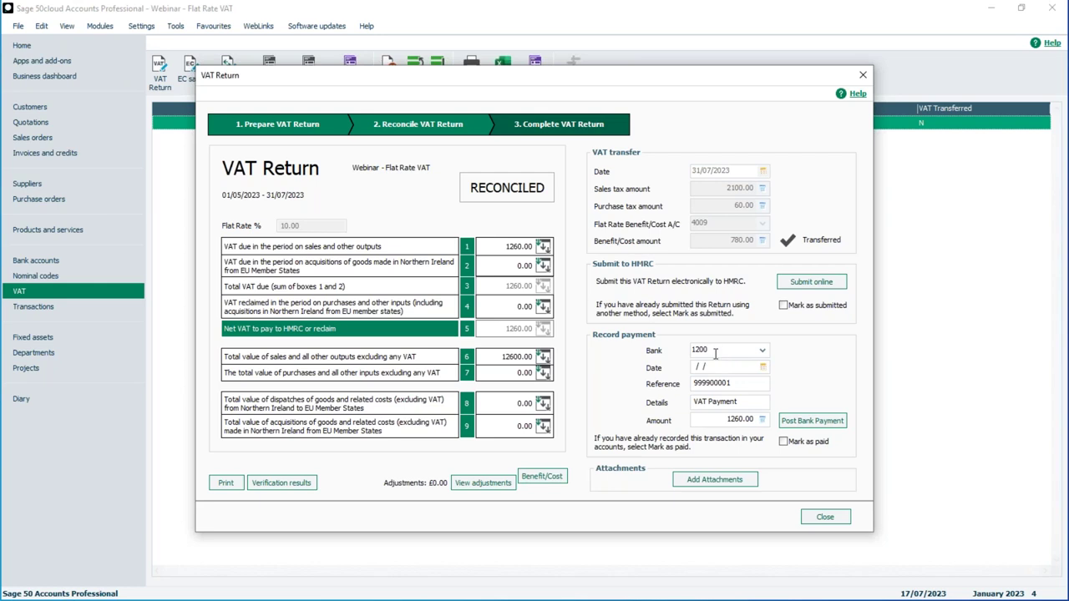
Step: Date the VAT payment 17/07/2023 and post it to the bank
click(763, 367)
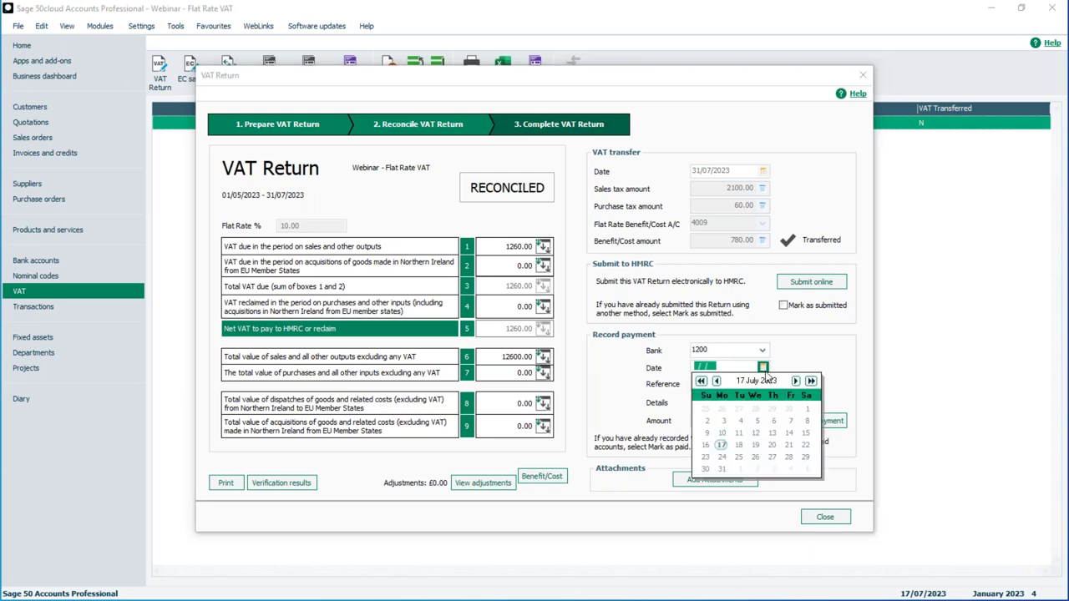
click(721, 449)
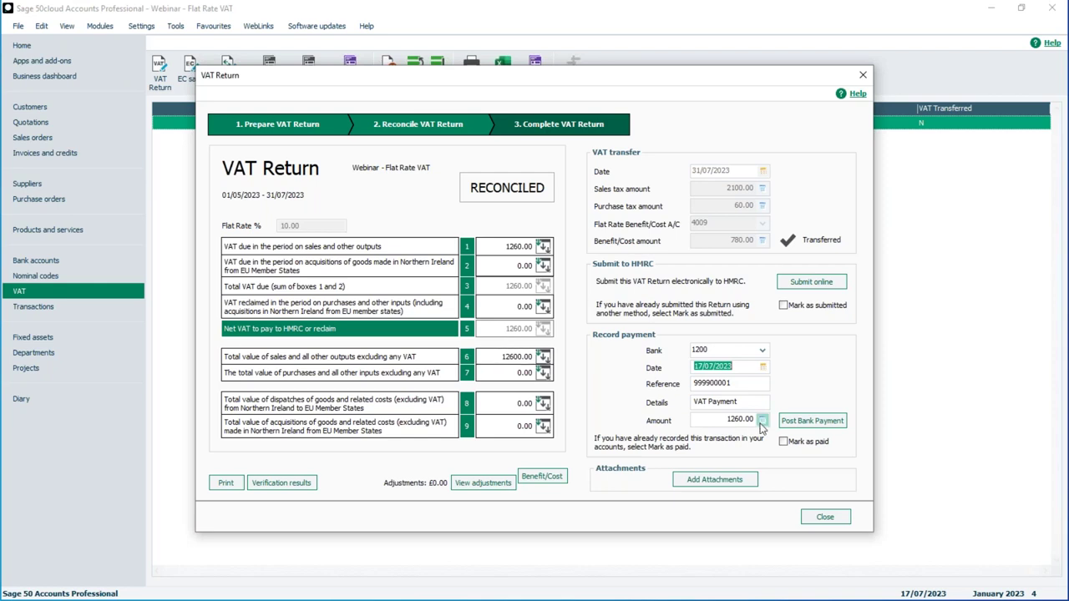
click(814, 421)
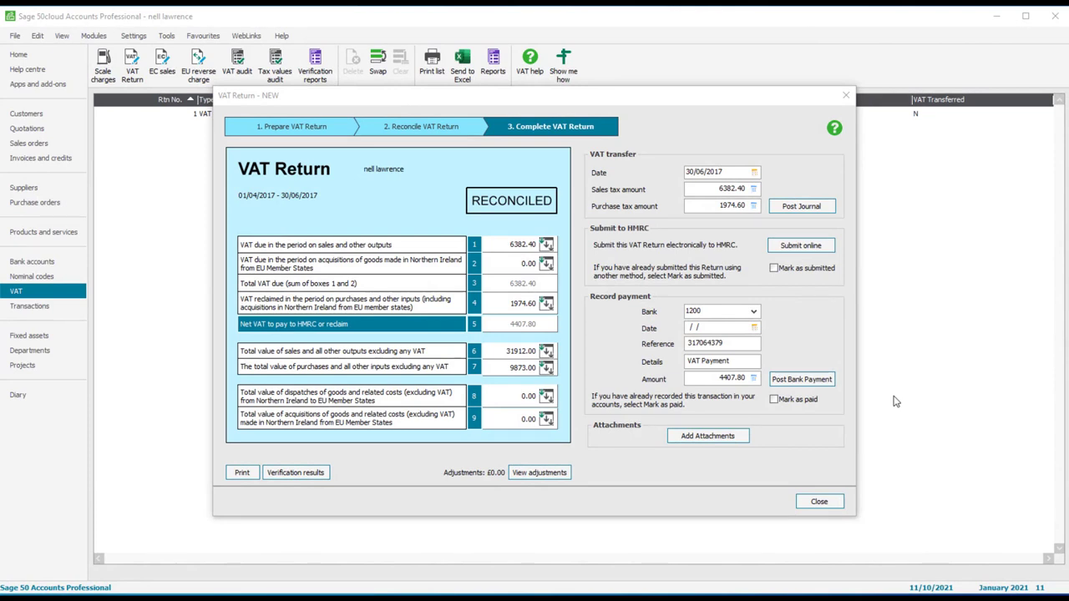
Step: Start the online HMRC submission, accepting the Welcome and Company Details pages
click(792, 249)
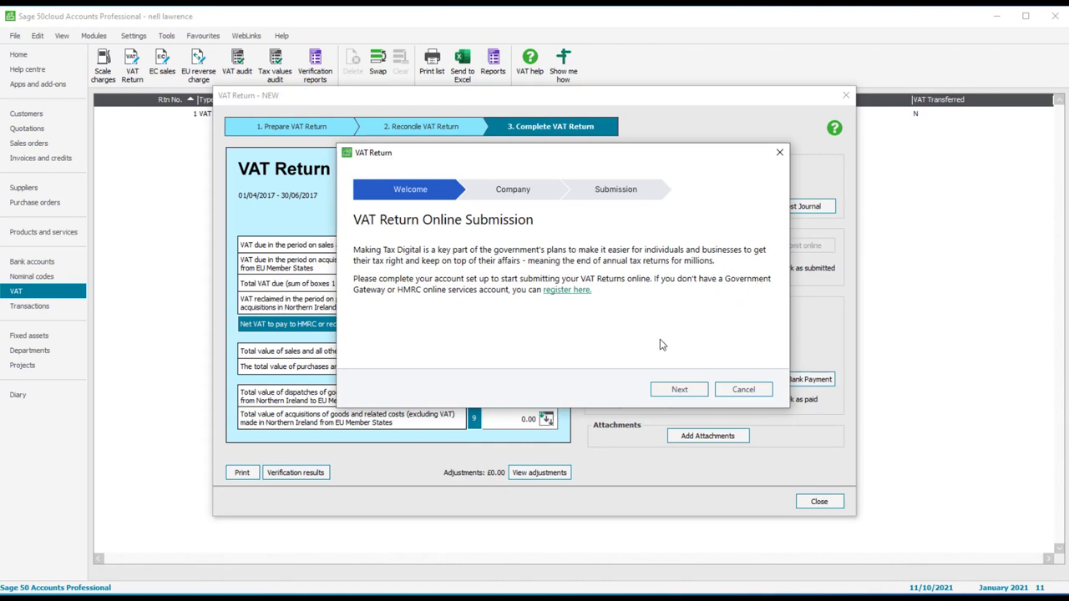
click(675, 390)
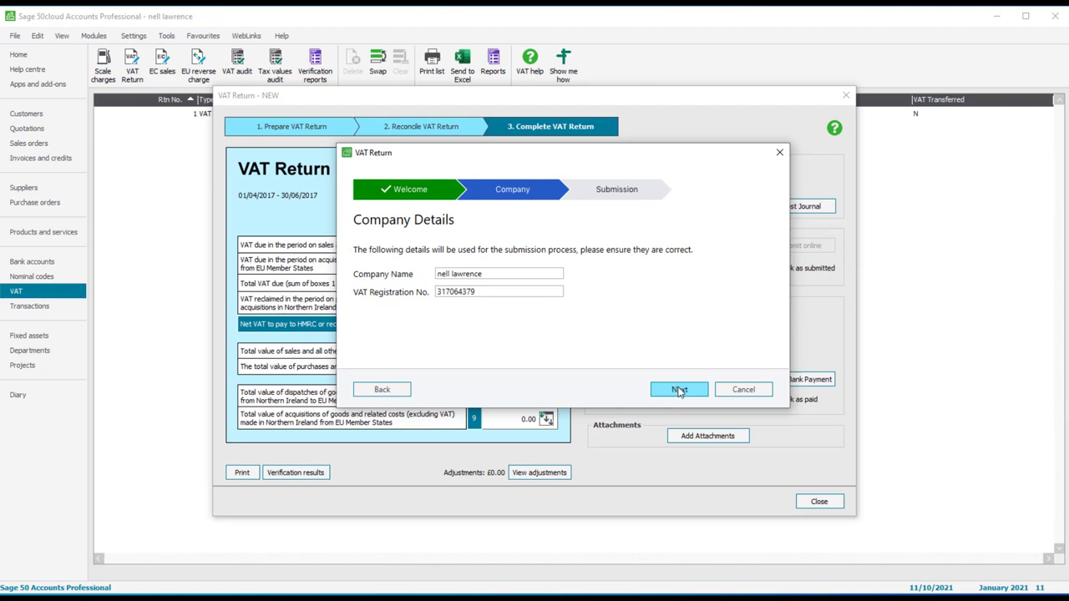
click(679, 391)
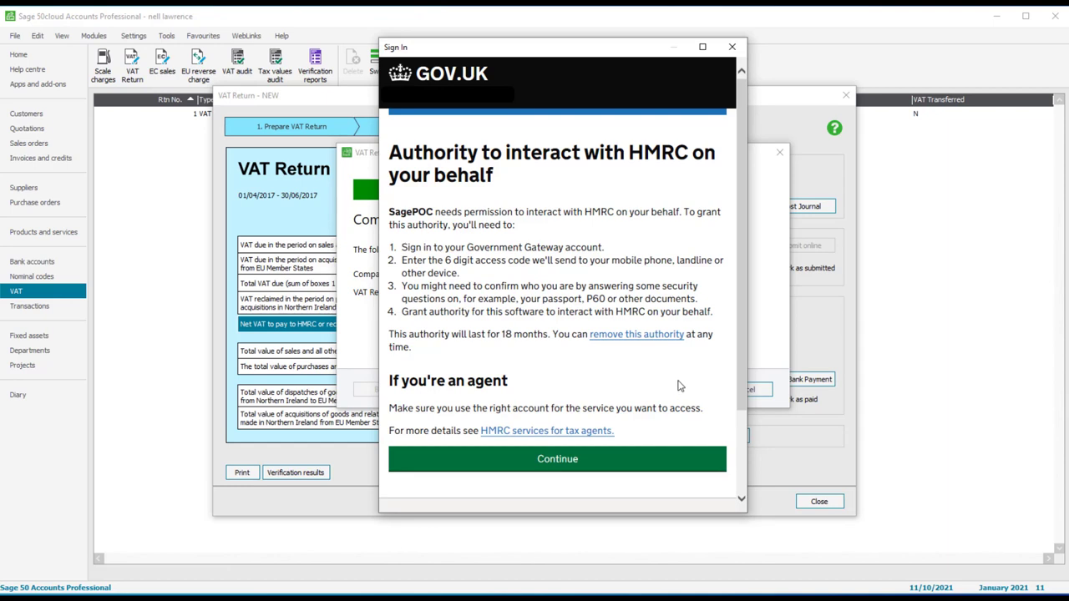
click(664, 463)
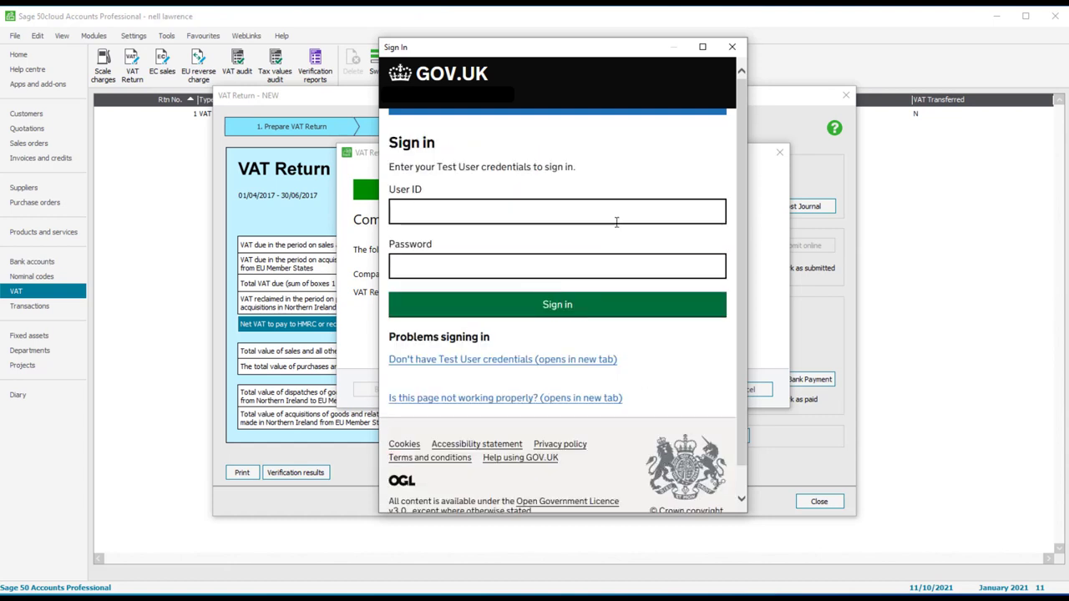
Step: Sign in with the test account's User ID and password, then grant HMRC authority
click(618, 210)
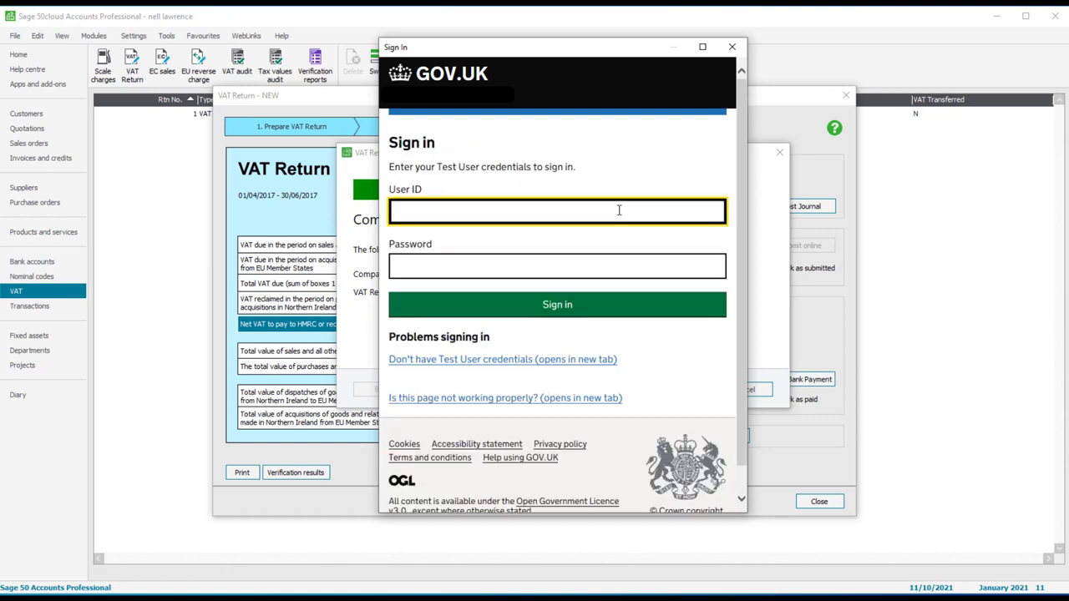
click(552, 264)
text(••••••)
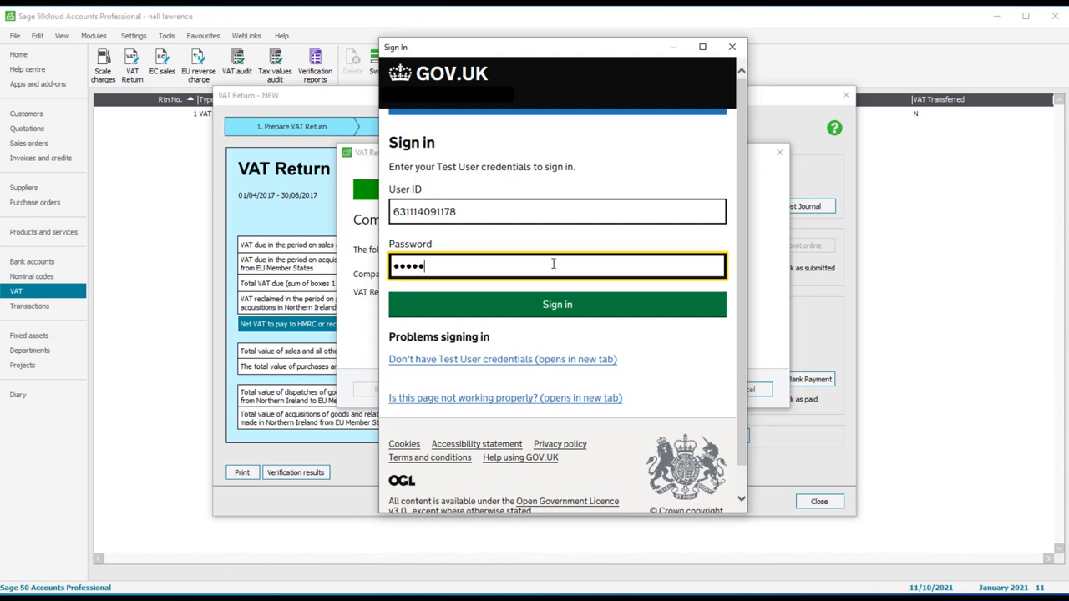
text(••••••)
click(565, 306)
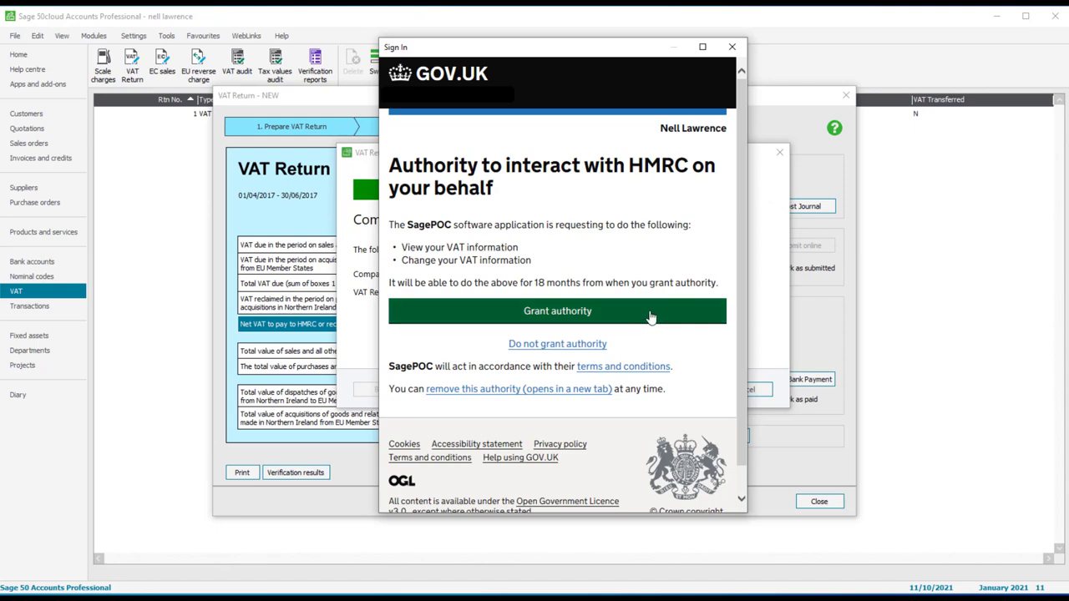
click(651, 318)
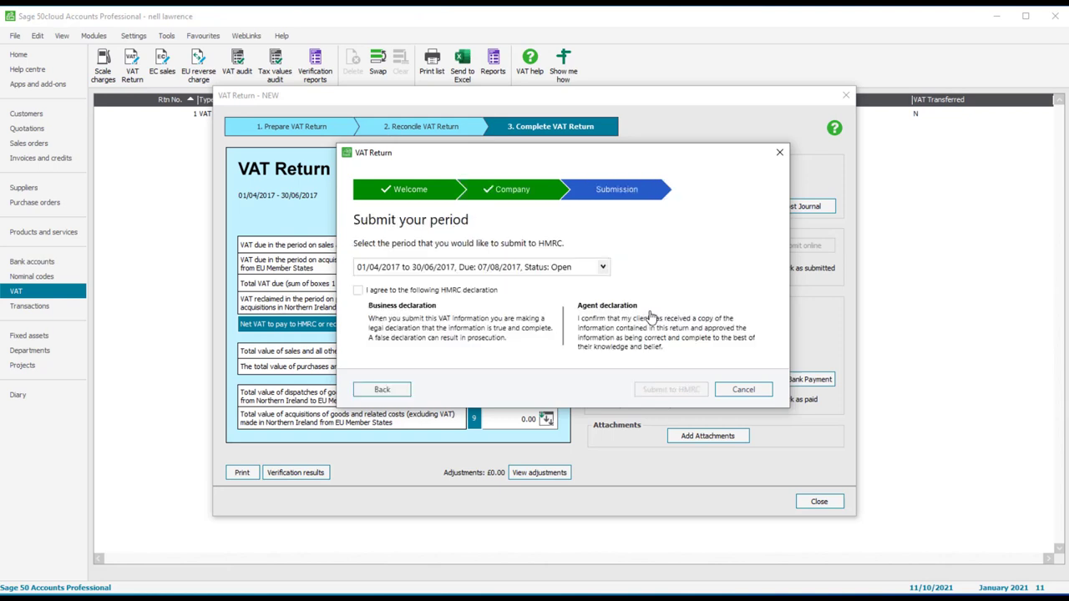
Step: Choose the 01/04/2017–30/06/2017 period, accept the declaration, and submit to HMRC
click(602, 267)
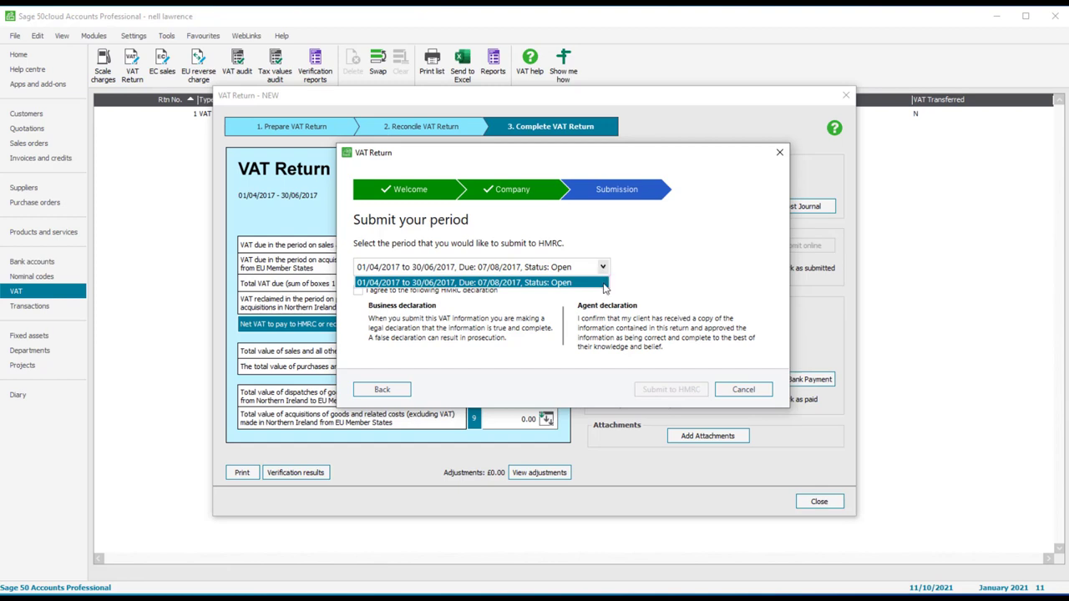
click(355, 289)
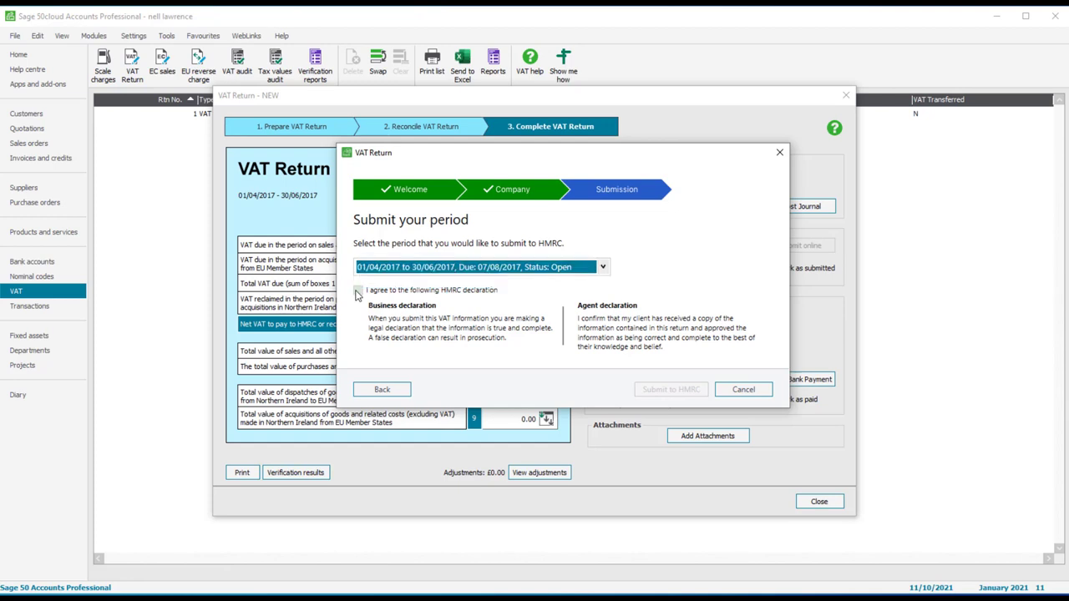
click(358, 291)
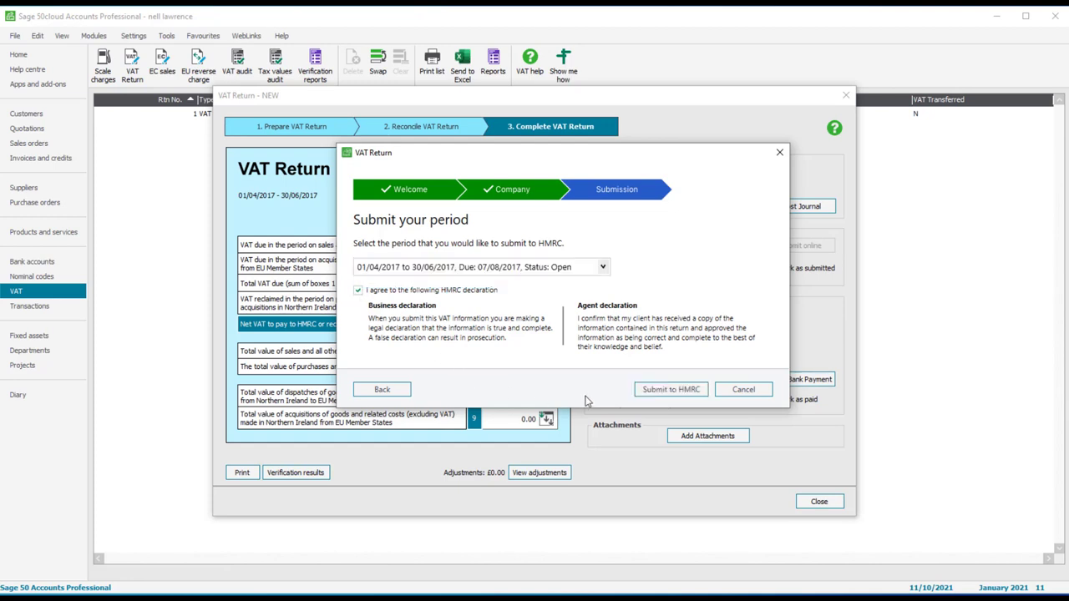
click(644, 397)
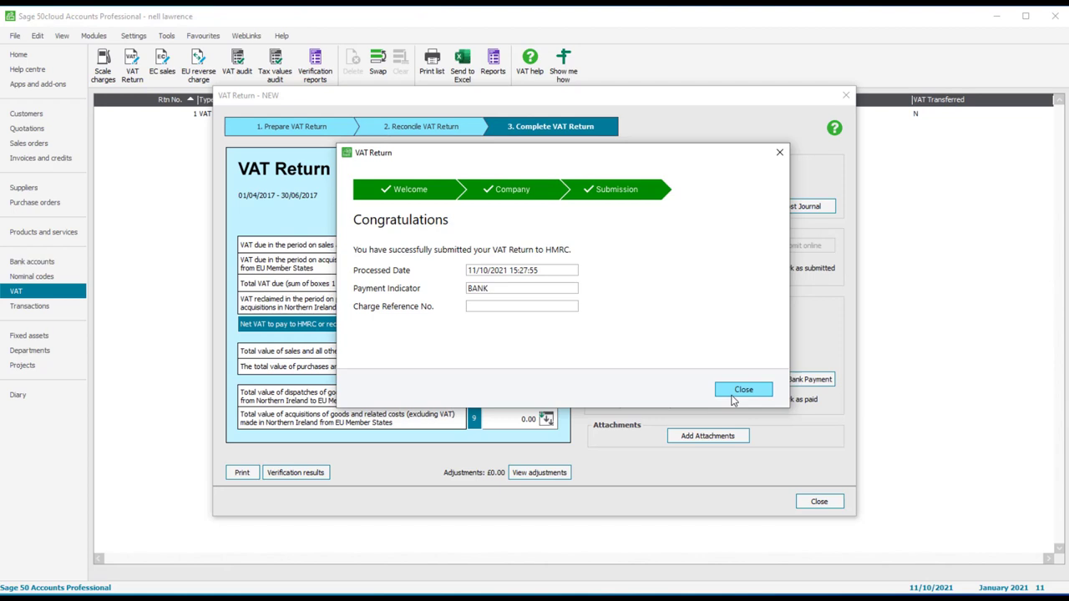
Step: Dismiss the success message and view the Submission Confirmation report maximised
click(732, 398)
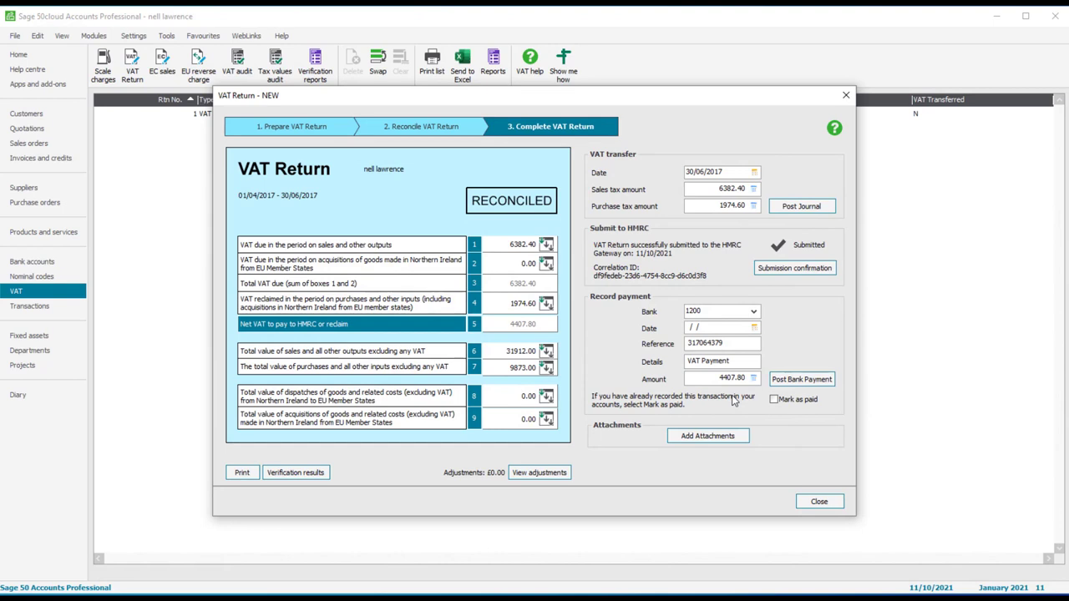
click(822, 272)
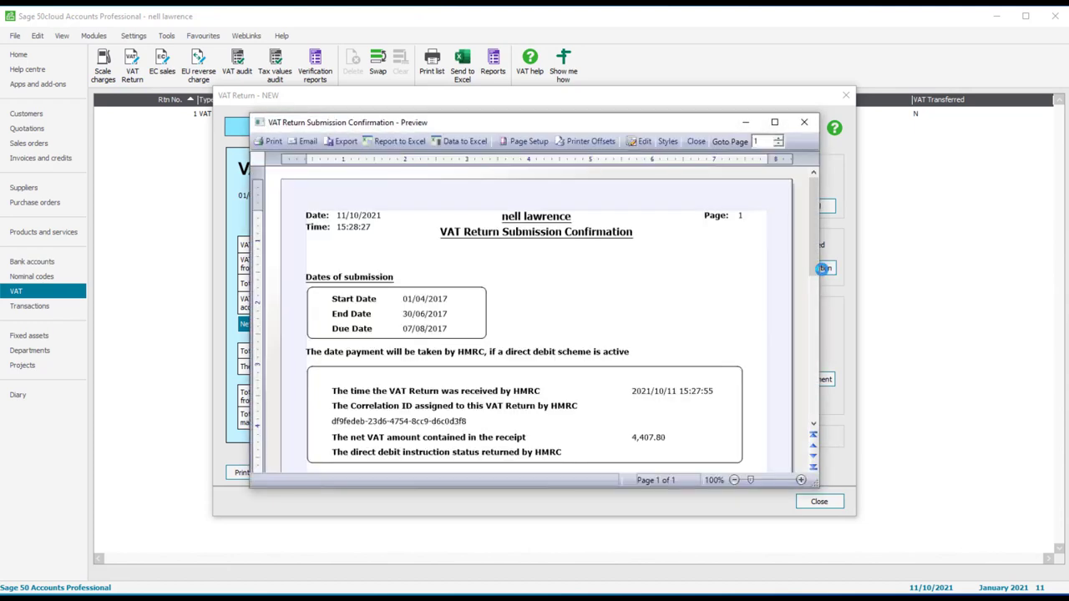
click(773, 123)
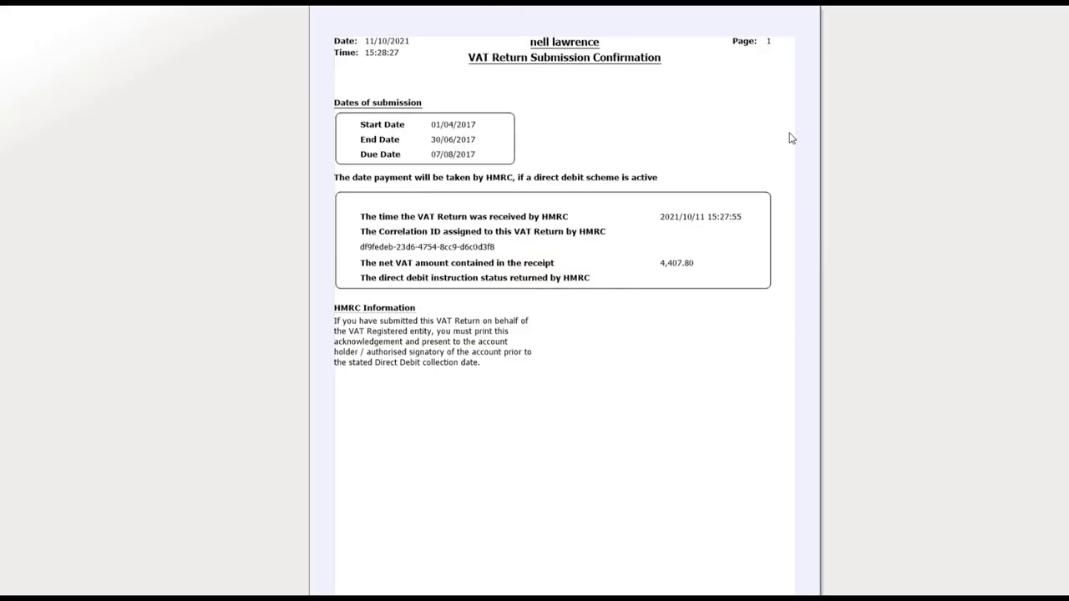